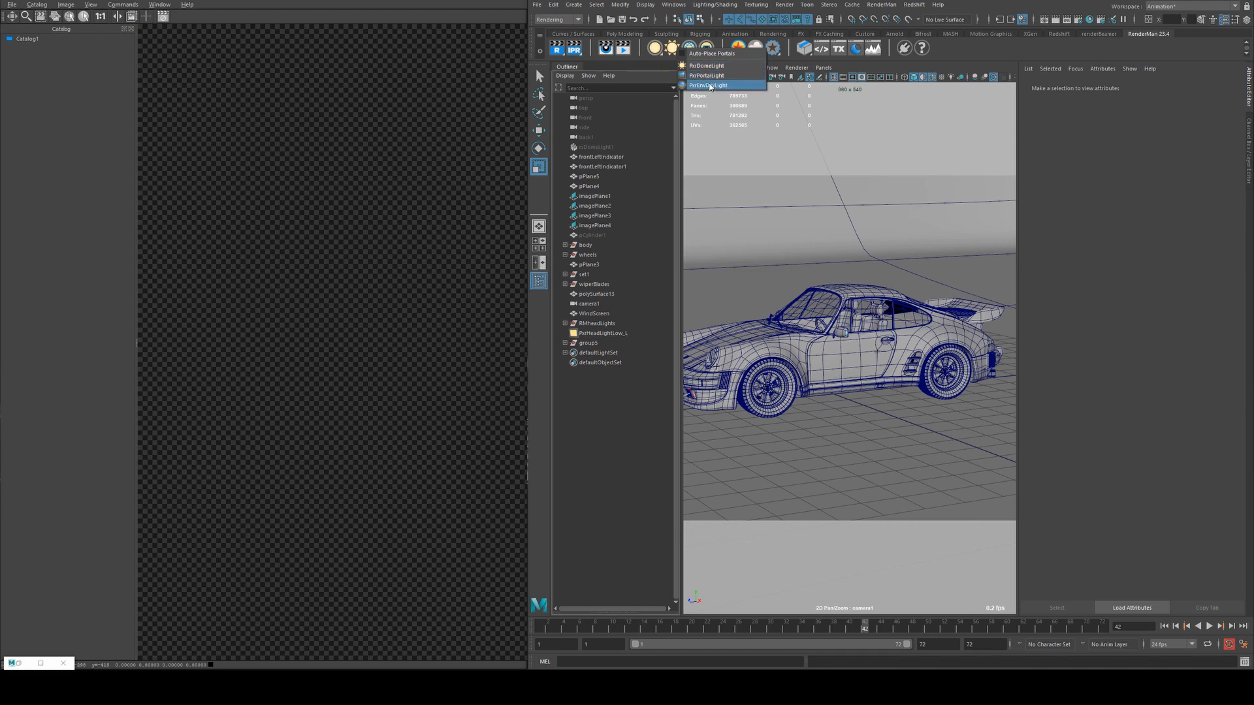
Step: Create a PxrDomeLight and choose guanajuato.jpg from D:\Assets\HDRI\My HDIR as its color map
{"action": "left_click", "coordinate": [708, 66]}
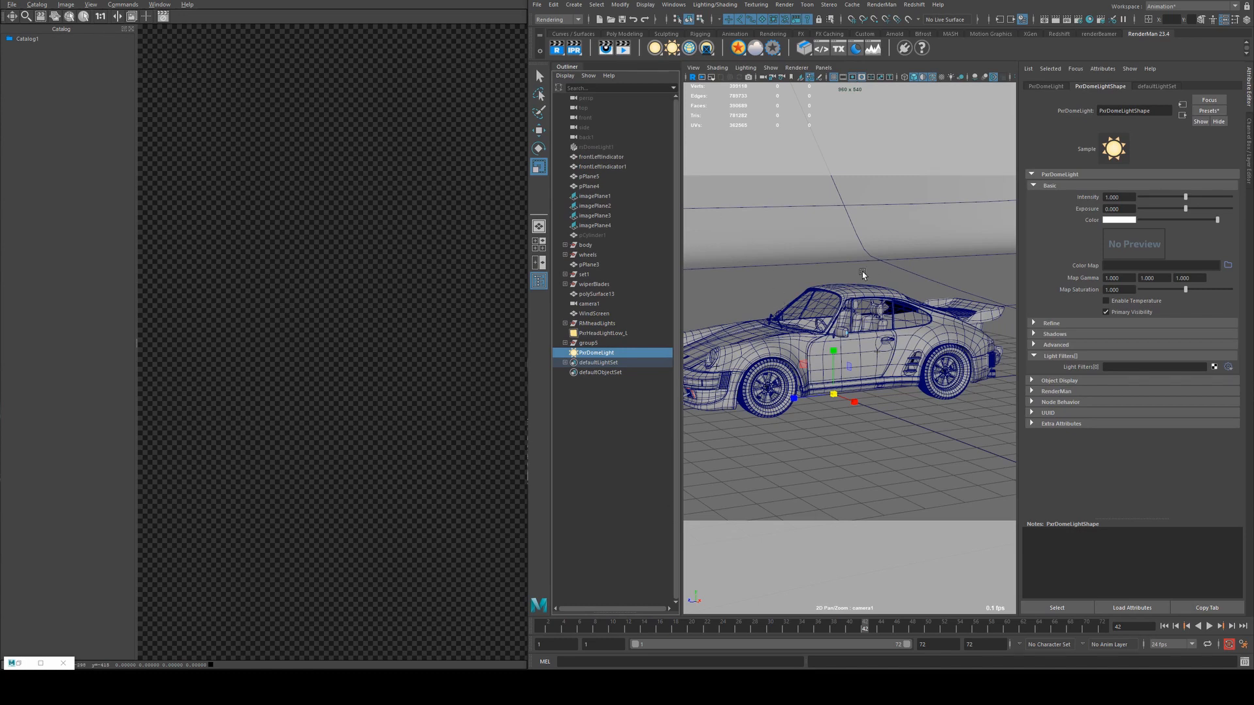
{"action": "left_click_drag", "start_coordinate": [855, 278], "coordinate": [862, 299], "text": "alt"}
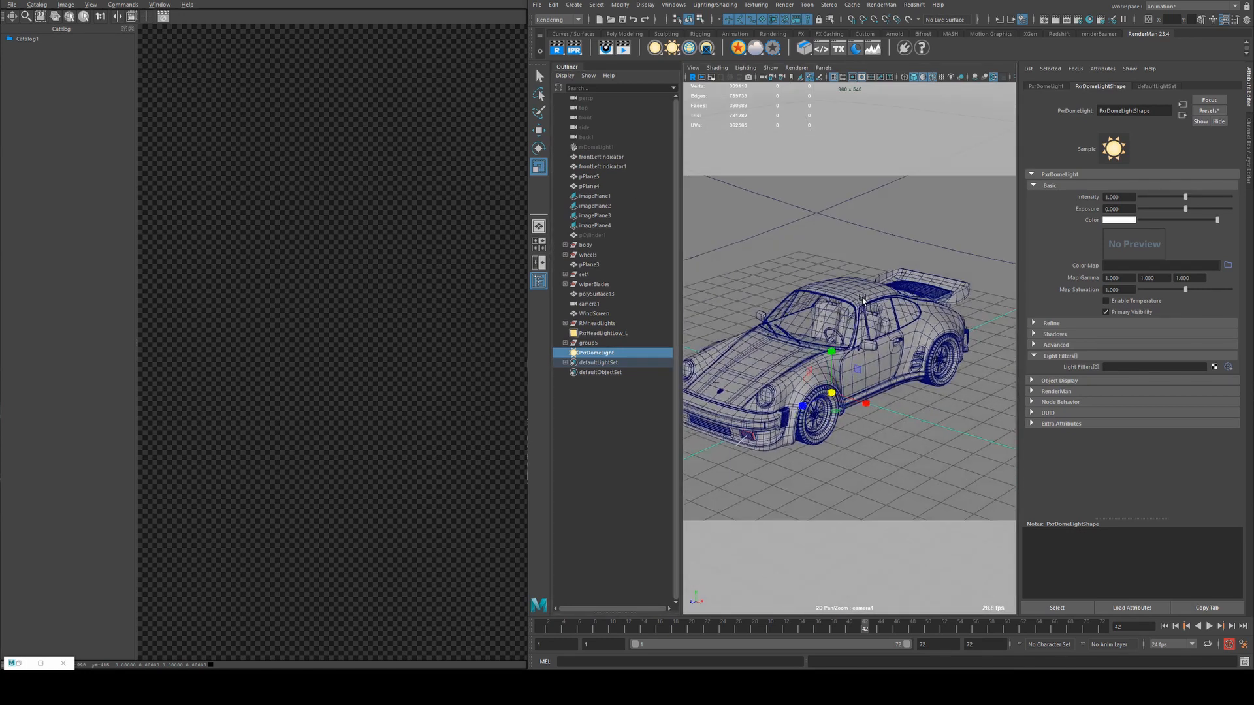
{"action": "key", "text": "w"}
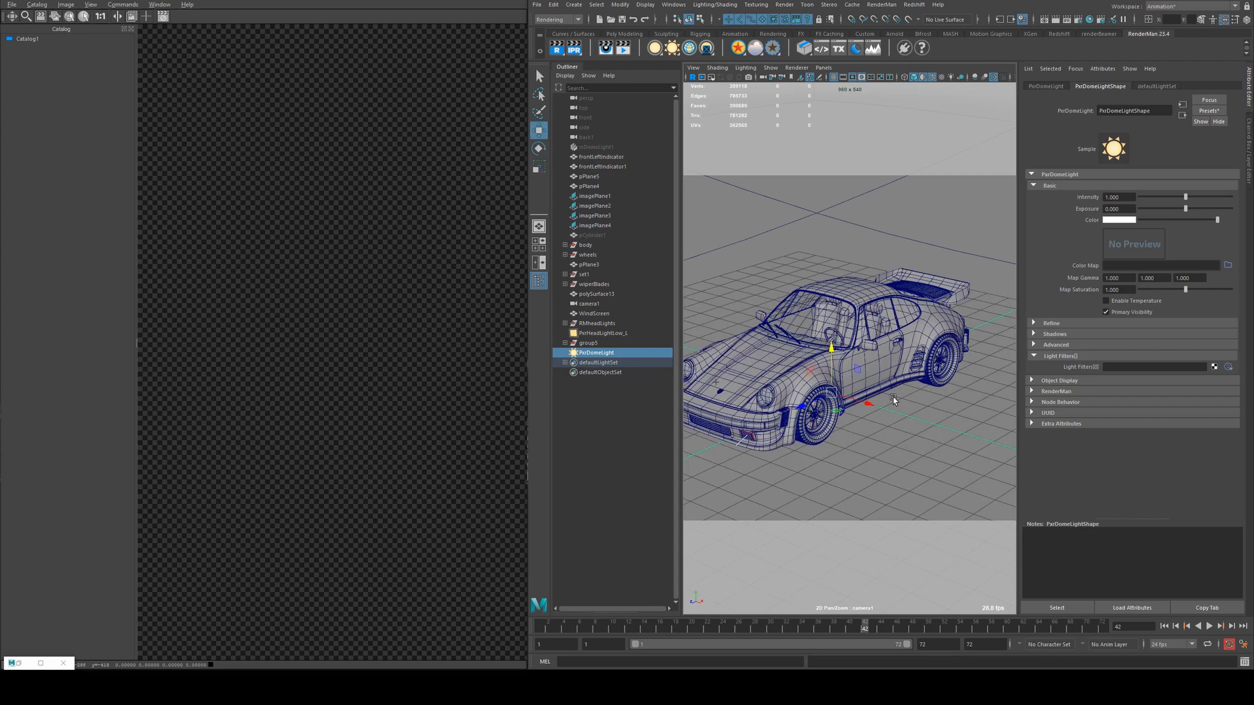
{"action": "left_click", "coordinate": [1227, 267]}
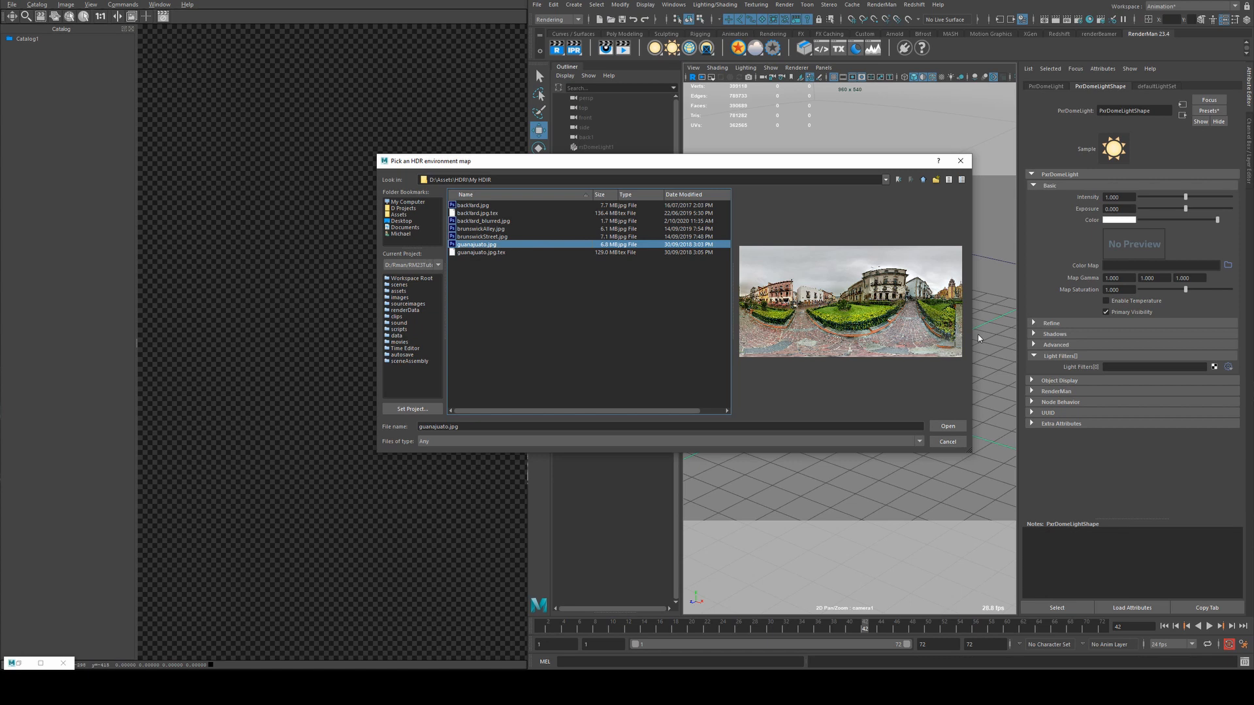
{"action": "left_click", "coordinate": [947, 427]}
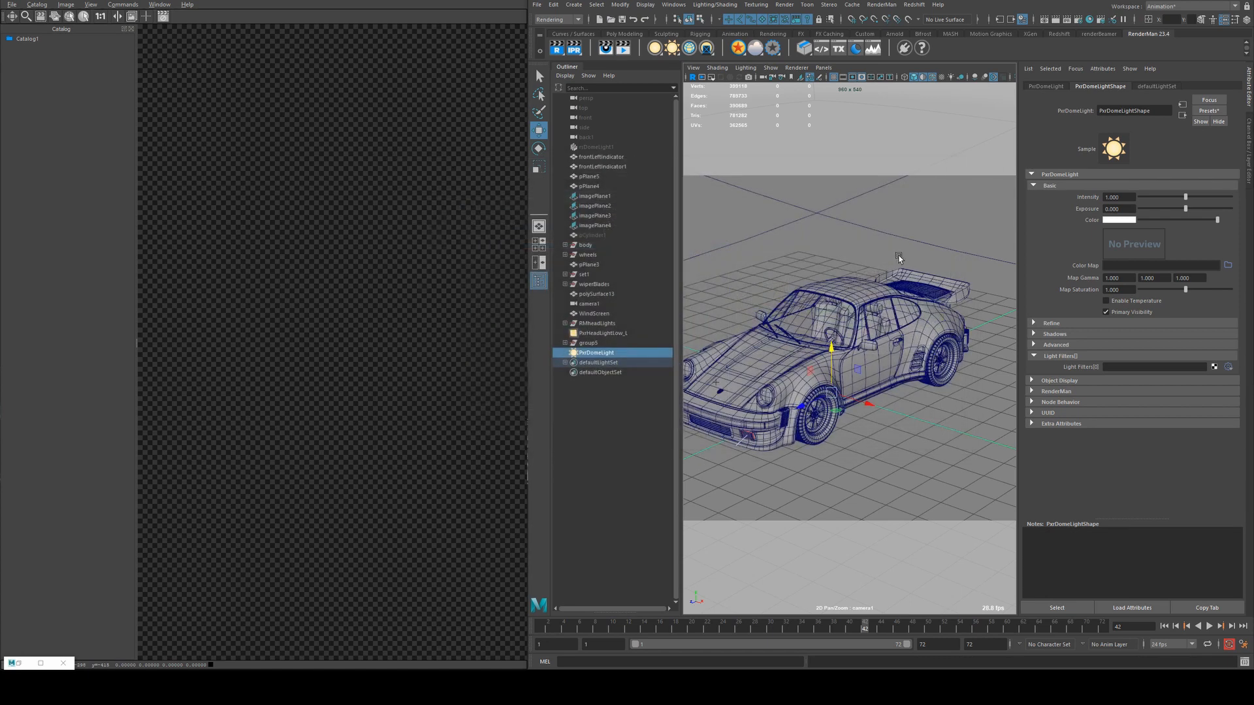
Step: Start an interactive IPR render of the car from a front three-quarter view with the backdrop behind it
{"action": "middle_click_drag", "start_coordinate": [879, 156], "coordinate": [912, 358], "text": "alt"}
{"action": "right_click_drag", "start_coordinate": [912, 358], "coordinate": [731, 288], "text": "alt"}
{"action": "left_click_drag", "start_coordinate": [732, 288], "coordinate": [834, 389], "text": "alt"}
{"action": "right_click_drag", "start_coordinate": [834, 389], "coordinate": [1228, 414], "text": "alt"}
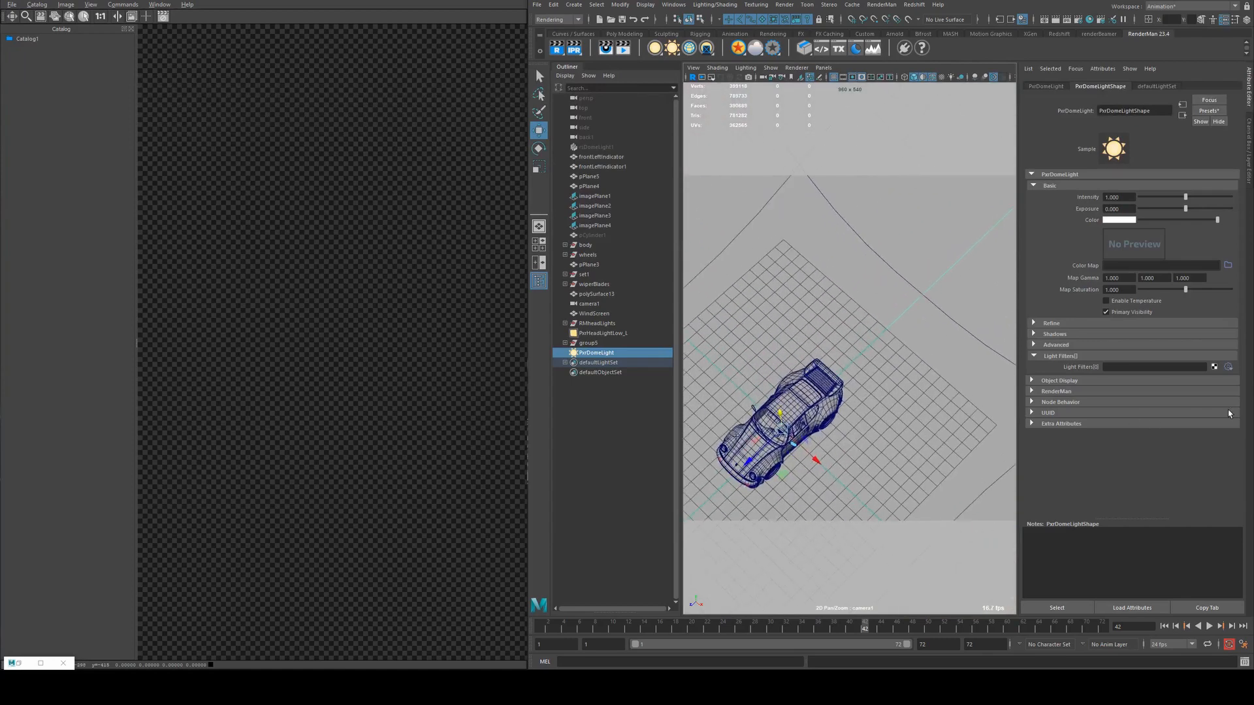
{"action": "left_click_drag", "start_coordinate": [979, 414], "coordinate": [830, 438], "text": "alt"}
{"action": "middle_click_drag", "start_coordinate": [830, 437], "coordinate": [853, 262], "text": "alt"}
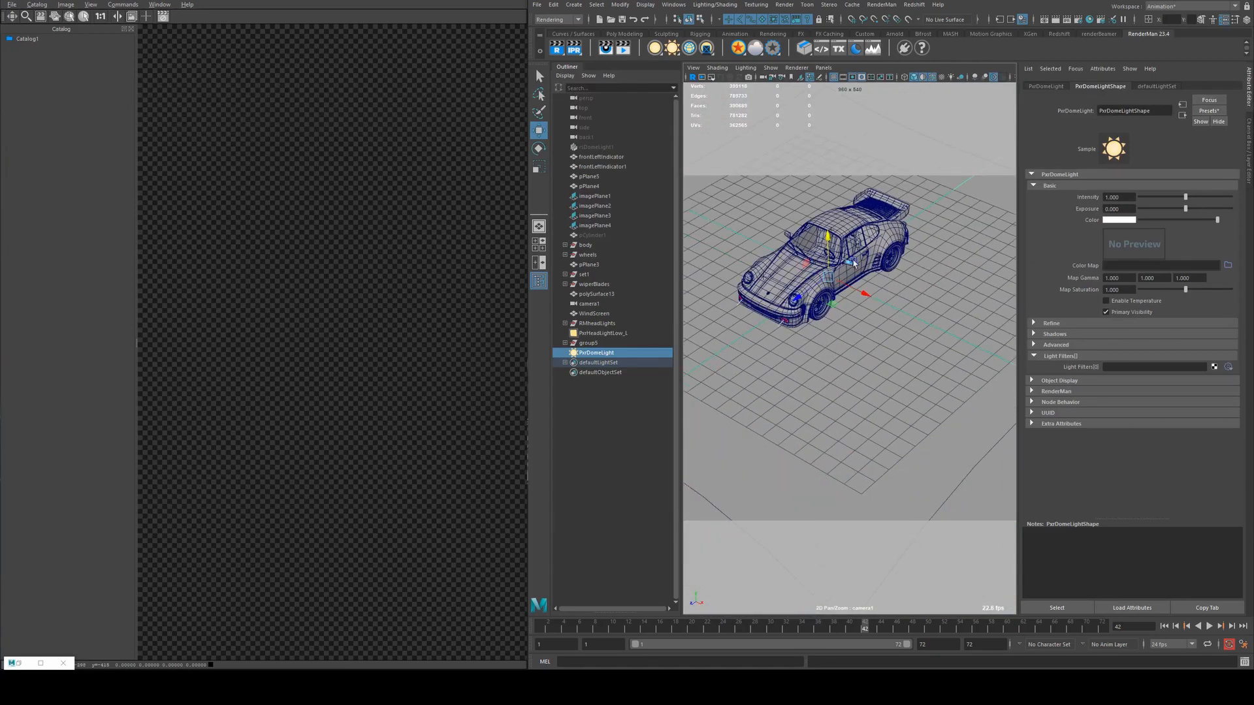
{"action": "left_click", "coordinate": [845, 232]}
{"action": "key", "text": "f"}
{"action": "right_click_drag", "start_coordinate": [852, 386], "coordinate": [807, 391], "text": "alt"}
{"action": "middle_click_drag", "start_coordinate": [807, 391], "coordinate": [822, 248], "text": "alt"}
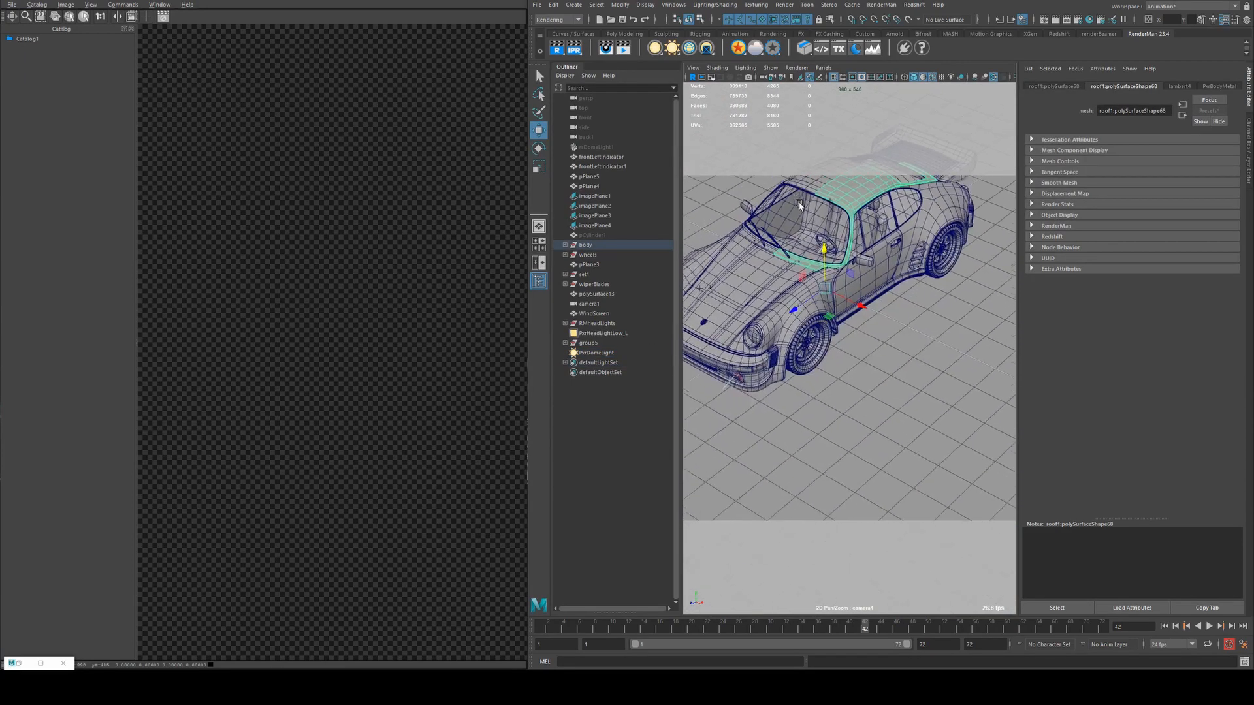
{"action": "left_click_drag", "start_coordinate": [830, 264], "coordinate": [804, 234], "text": "alt"}
{"action": "middle_click_drag", "start_coordinate": [804, 234], "coordinate": [799, 309], "text": "alt"}
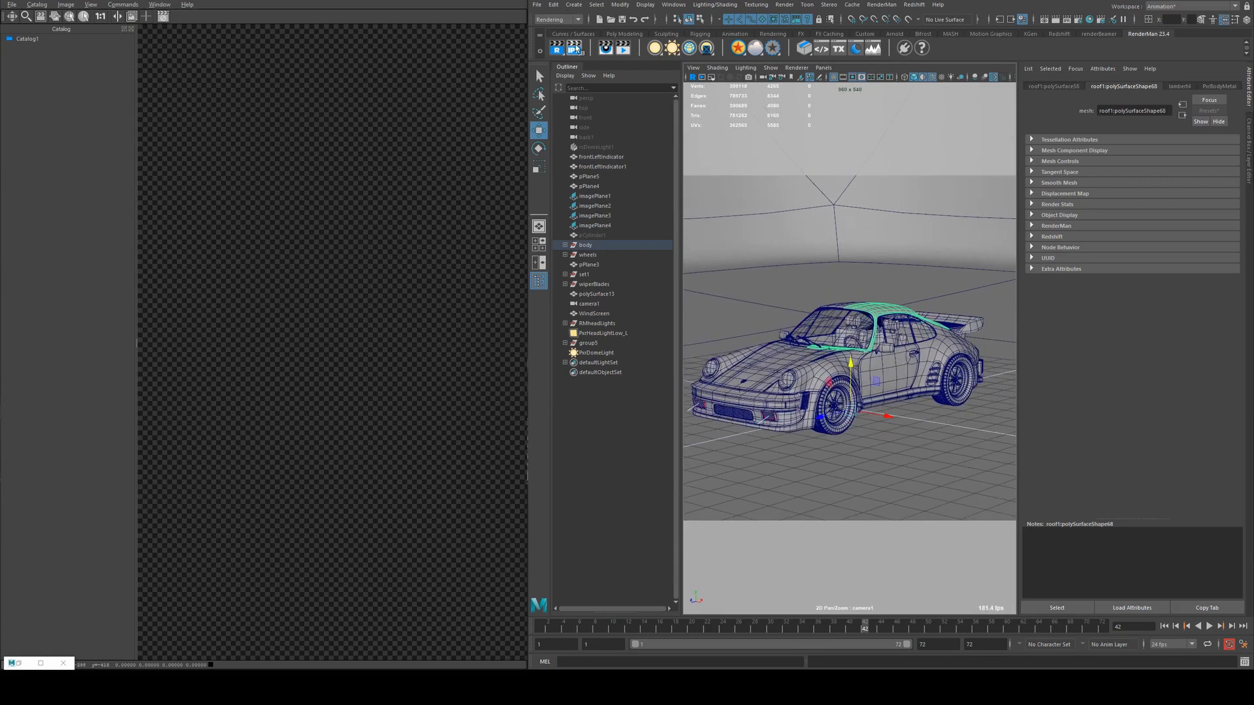
{"action": "left_click", "coordinate": [574, 48]}
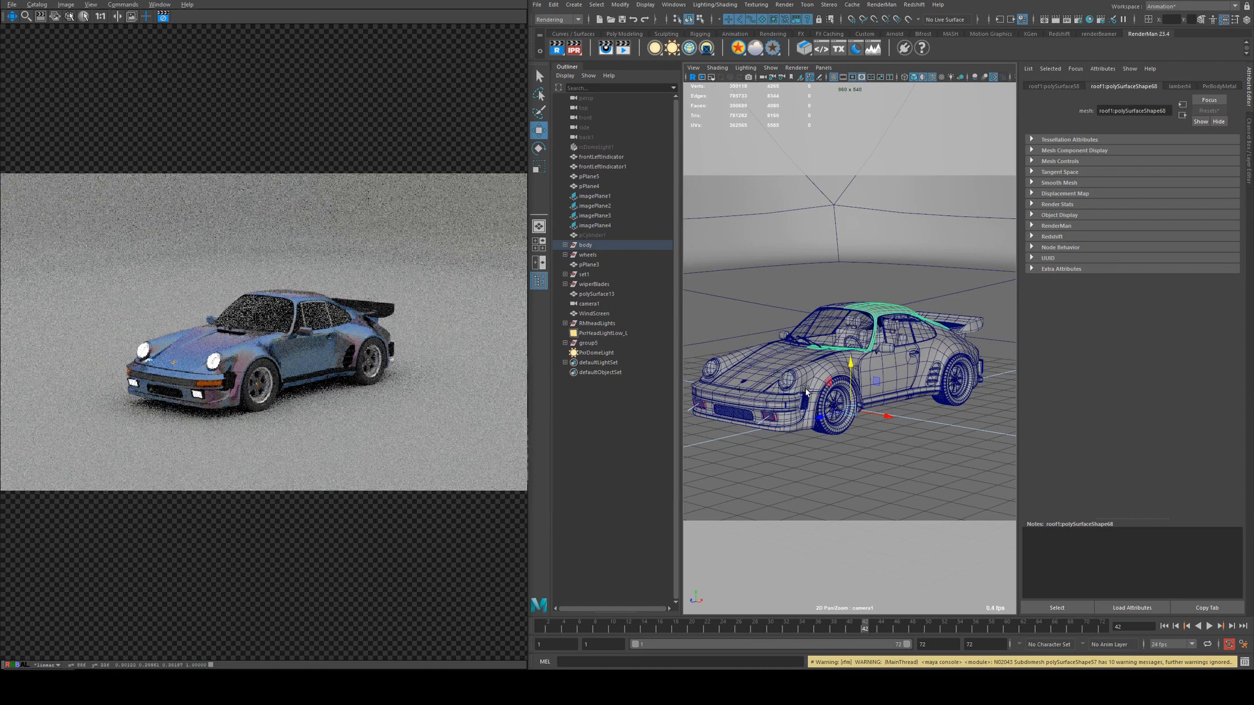
Step: Add a PxrRectLight, move it away from the car and set its intensity to 20
{"action": "left_click_drag", "start_coordinate": [806, 392], "coordinate": [788, 405], "text": "alt"}
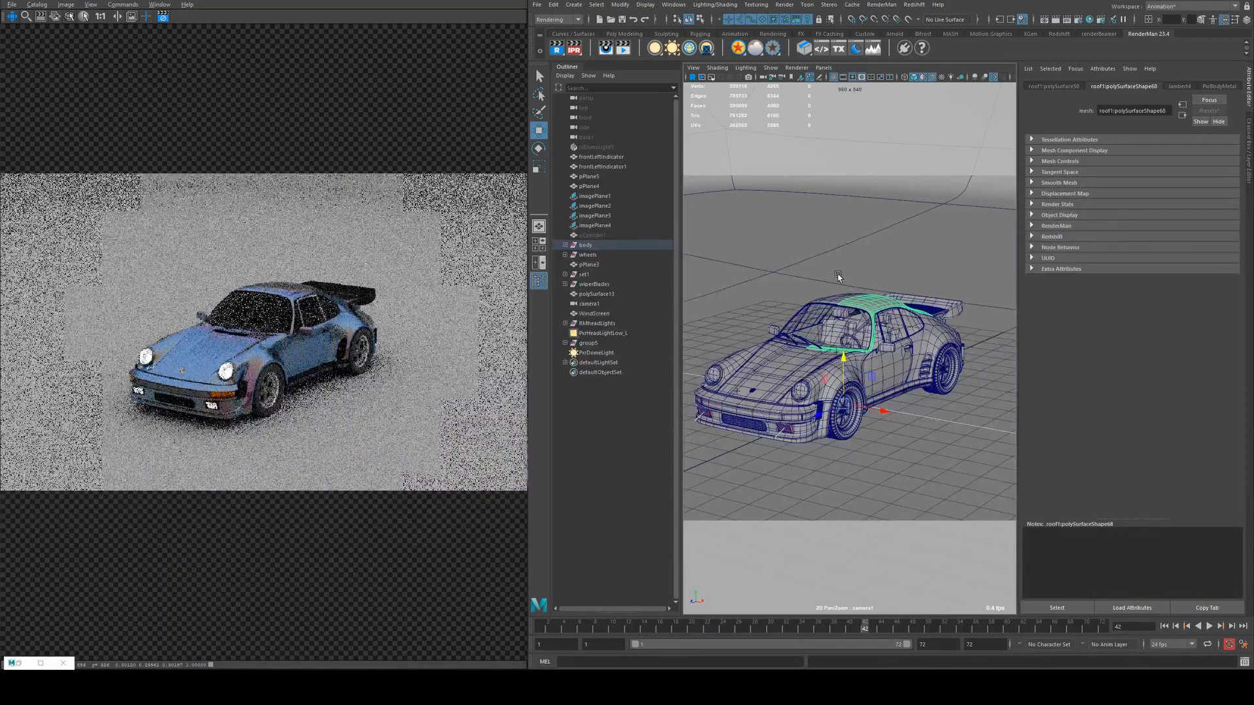
{"action": "left_click", "coordinate": [837, 277]}
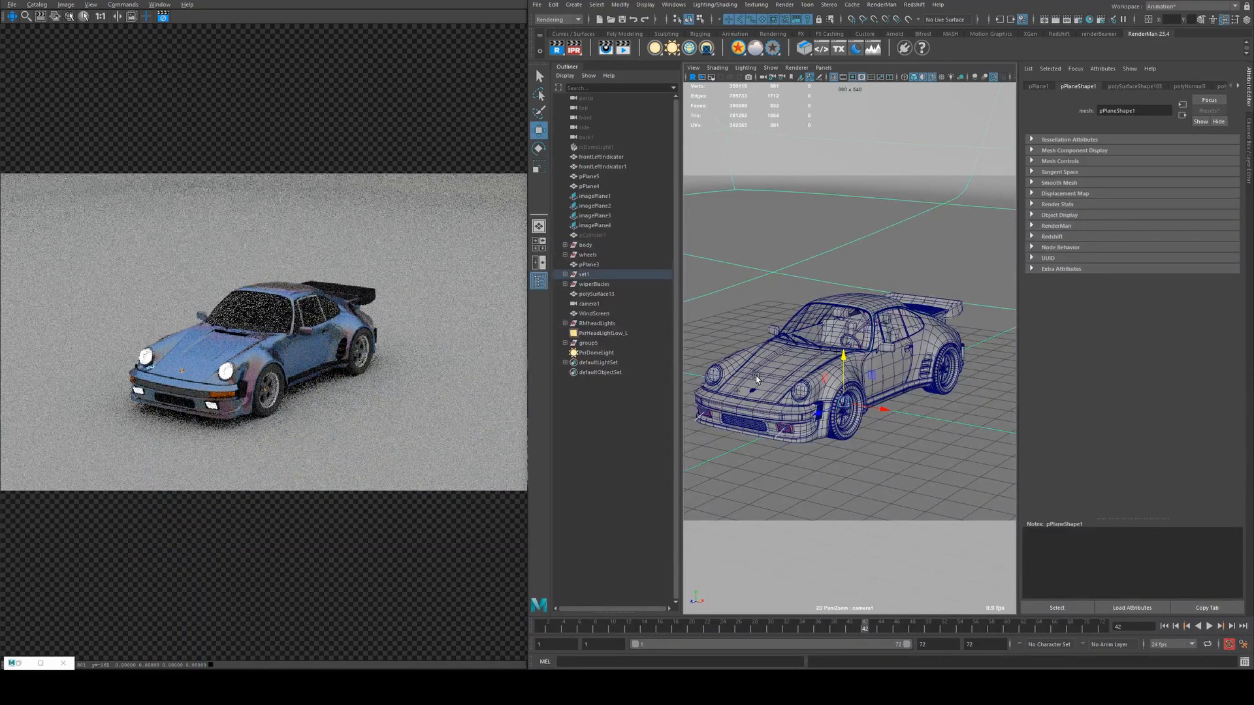
{"action": "left_click_drag", "start_coordinate": [775, 390], "coordinate": [835, 298], "text": "alt"}
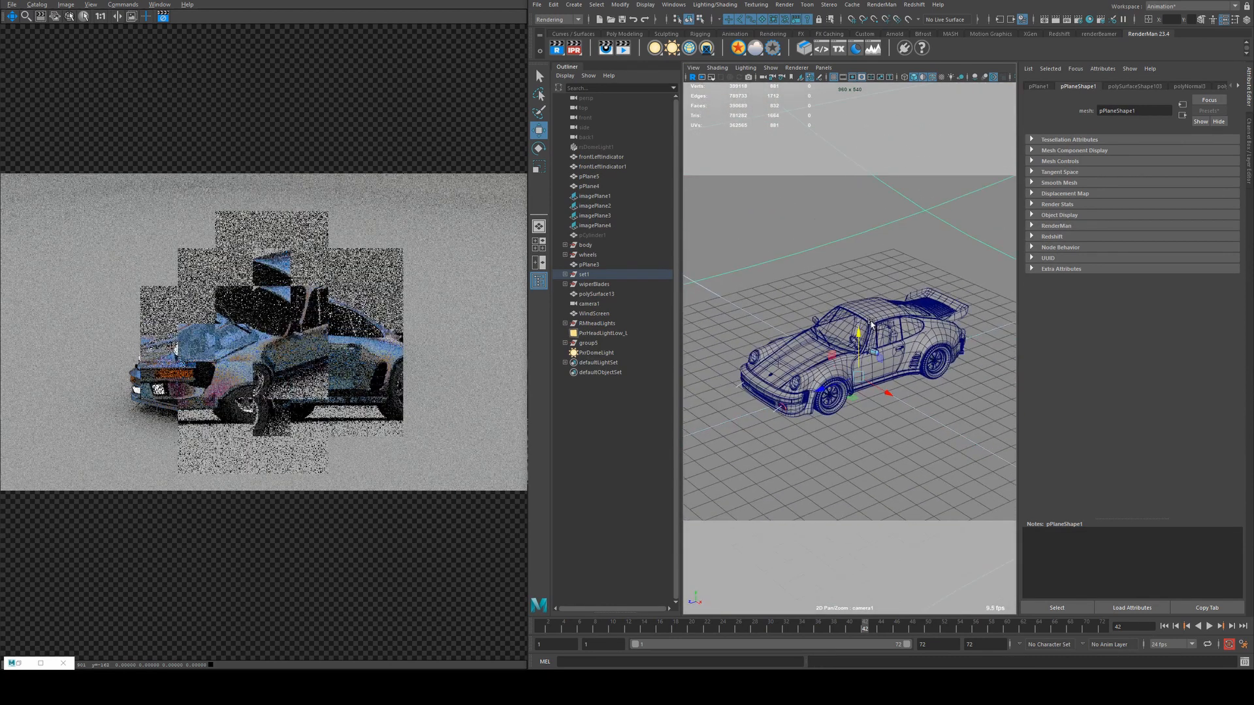
{"action": "left_click", "coordinate": [654, 47]}
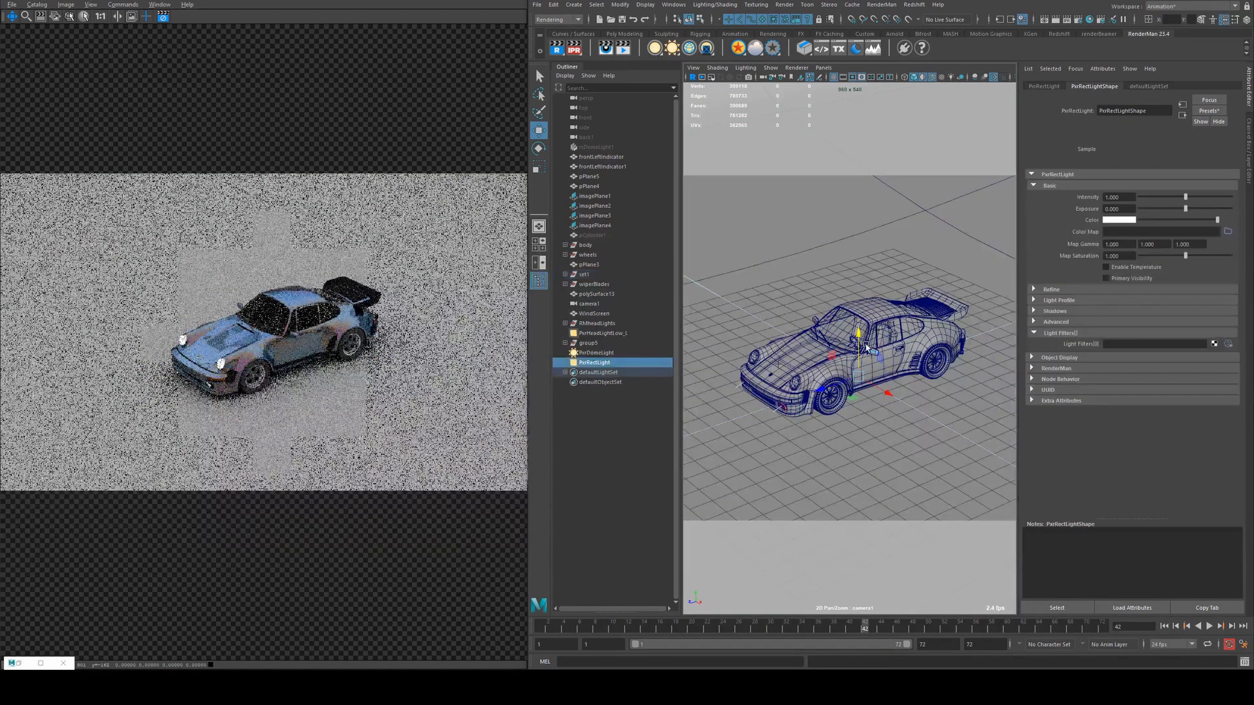
{"action": "left_click_drag", "start_coordinate": [860, 378], "coordinate": [699, 286]}
{"action": "key", "text": "e"}
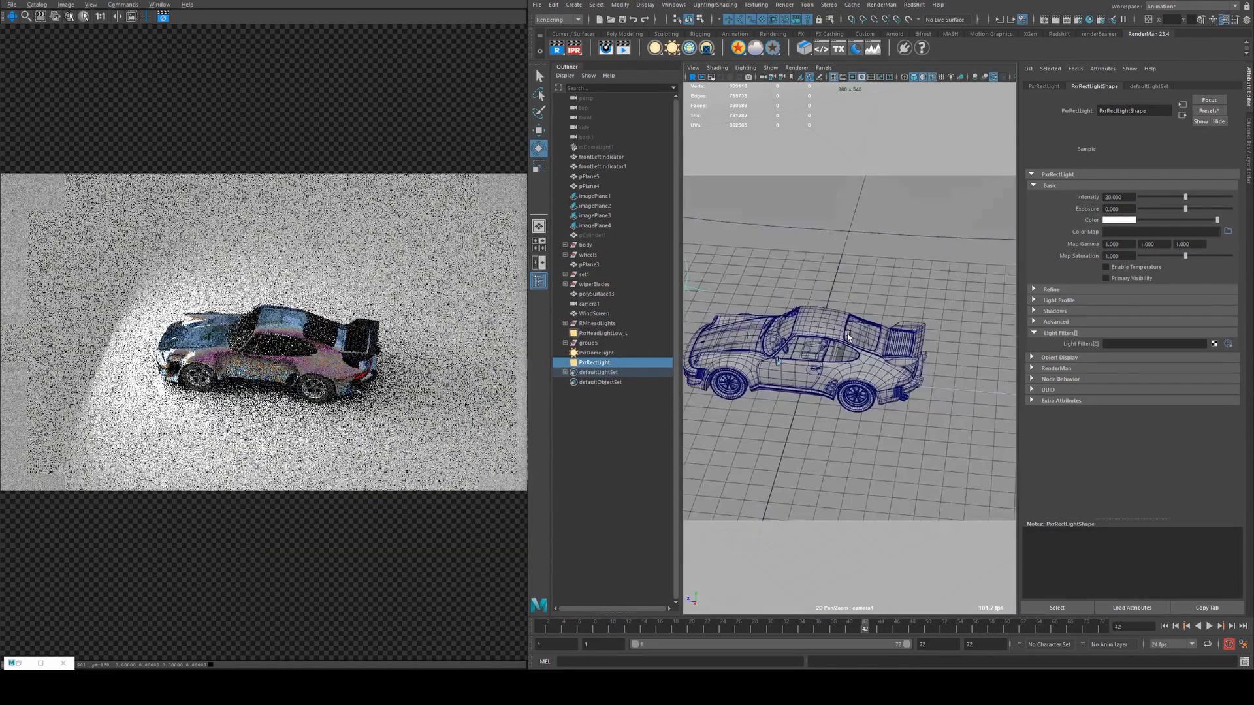
{"action": "left_click_drag", "start_coordinate": [751, 314], "coordinate": [785, 341], "text": "alt"}
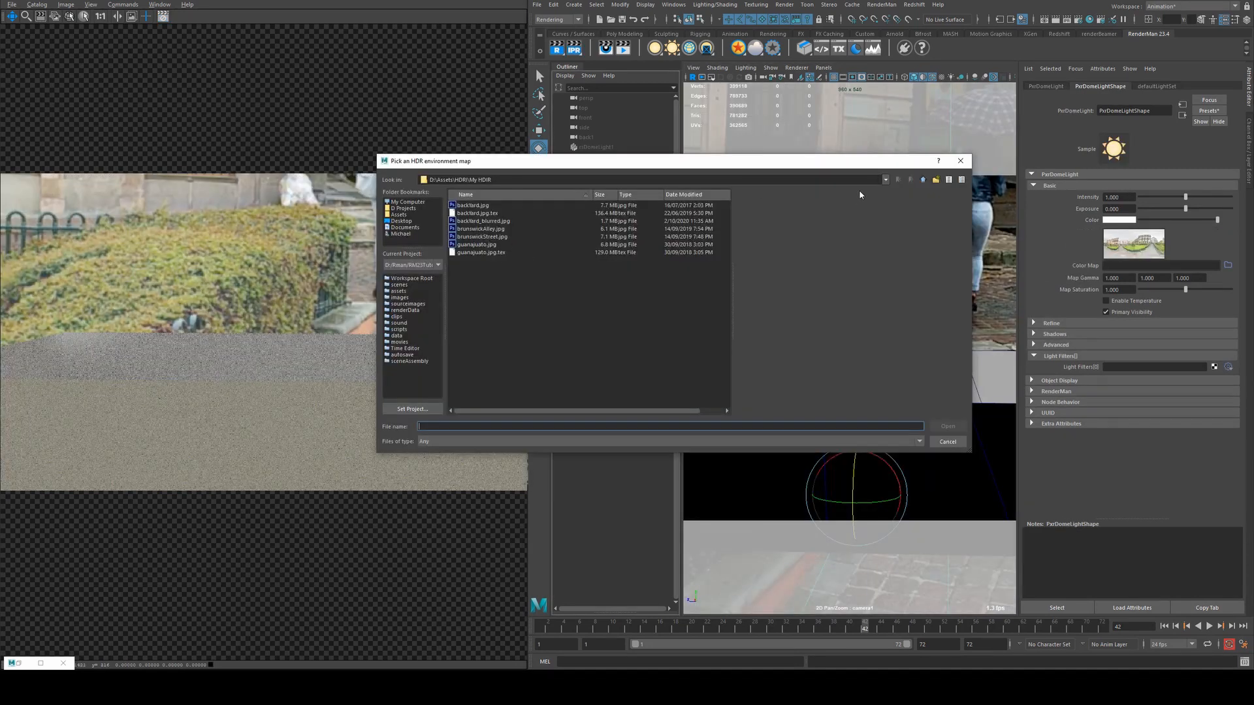
Step: Replace the dome light's color map with apartmentBlurred.png from the D:\Assets\HDRI folder
{"action": "left_click", "coordinate": [923, 180]}
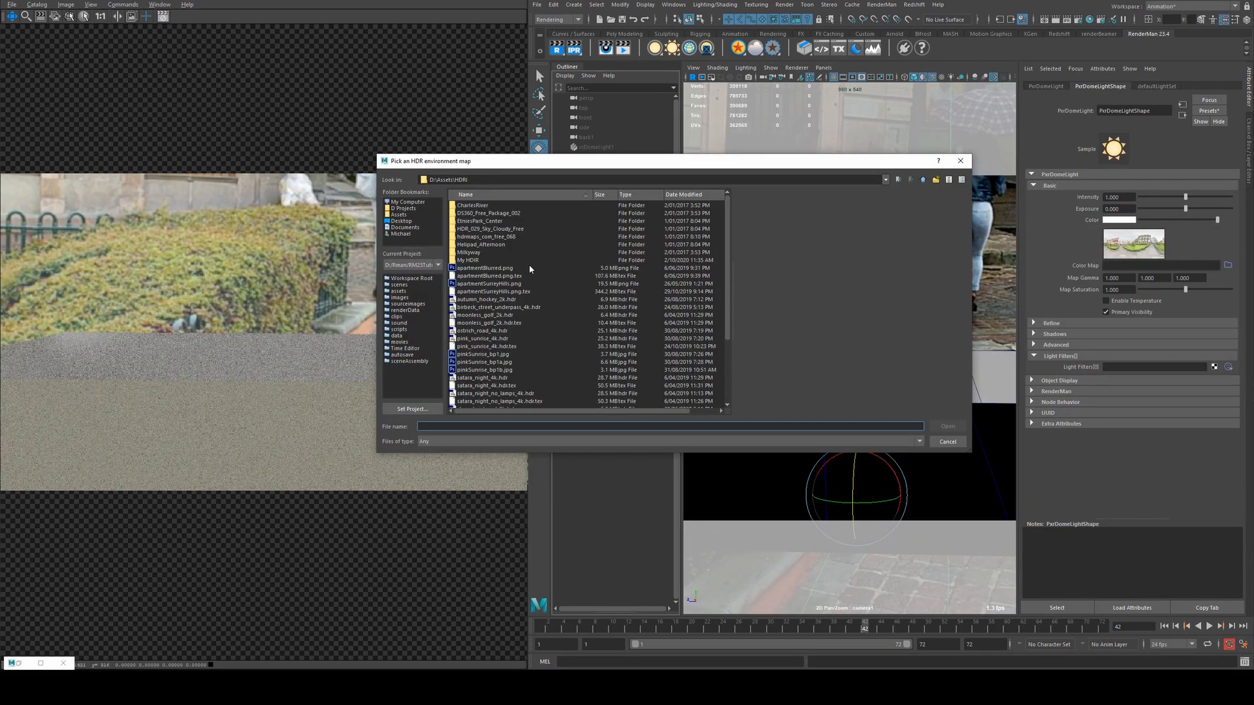
{"action": "left_click", "coordinate": [495, 268]}
{"action": "left_click", "coordinate": [946, 425]}
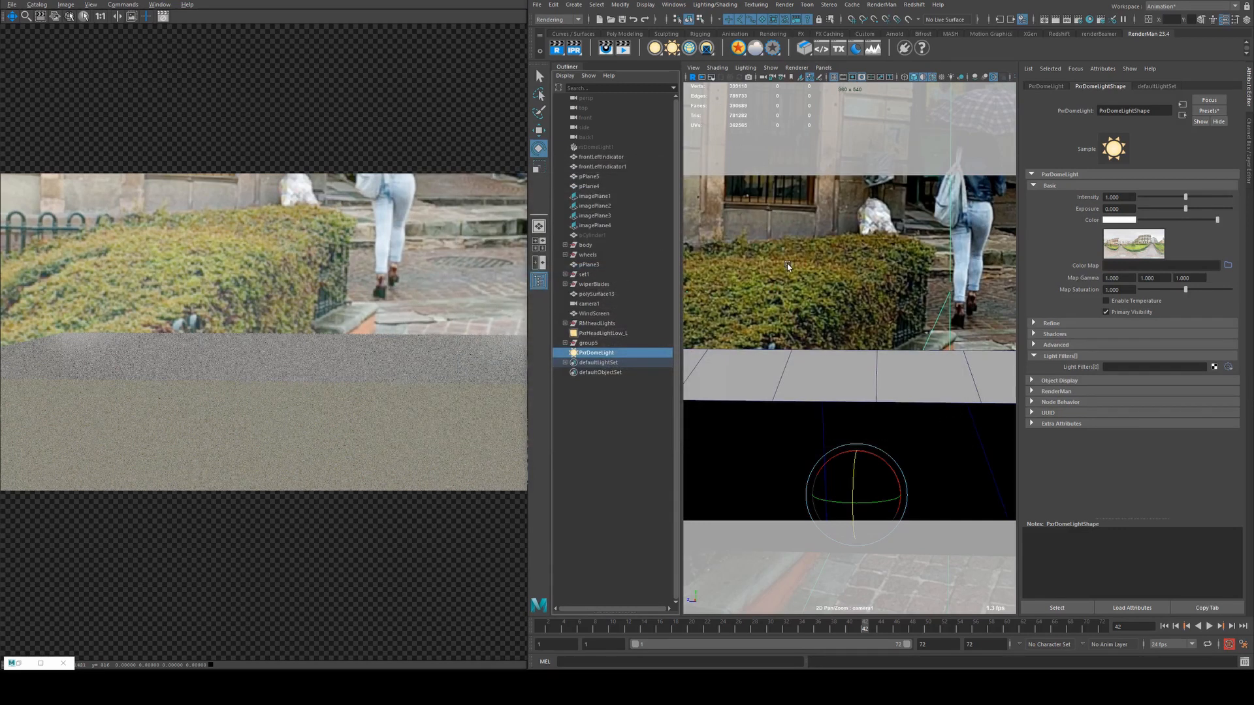
{"action": "left_click_drag", "start_coordinate": [787, 265], "coordinate": [882, 330], "text": "alt"}
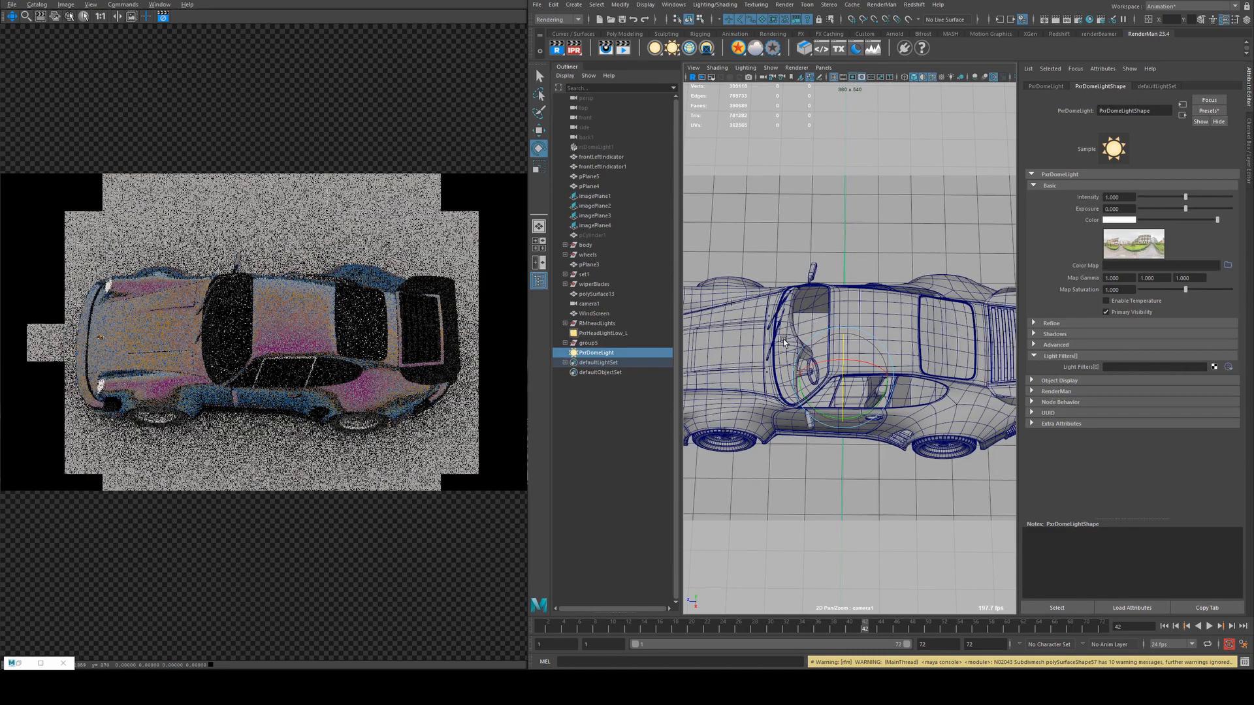
Step: Hide the studio backdrop to view the dome environment around the car, and undo the hiding
{"action": "left_click_drag", "start_coordinate": [805, 311], "coordinate": [888, 256], "text": "alt"}
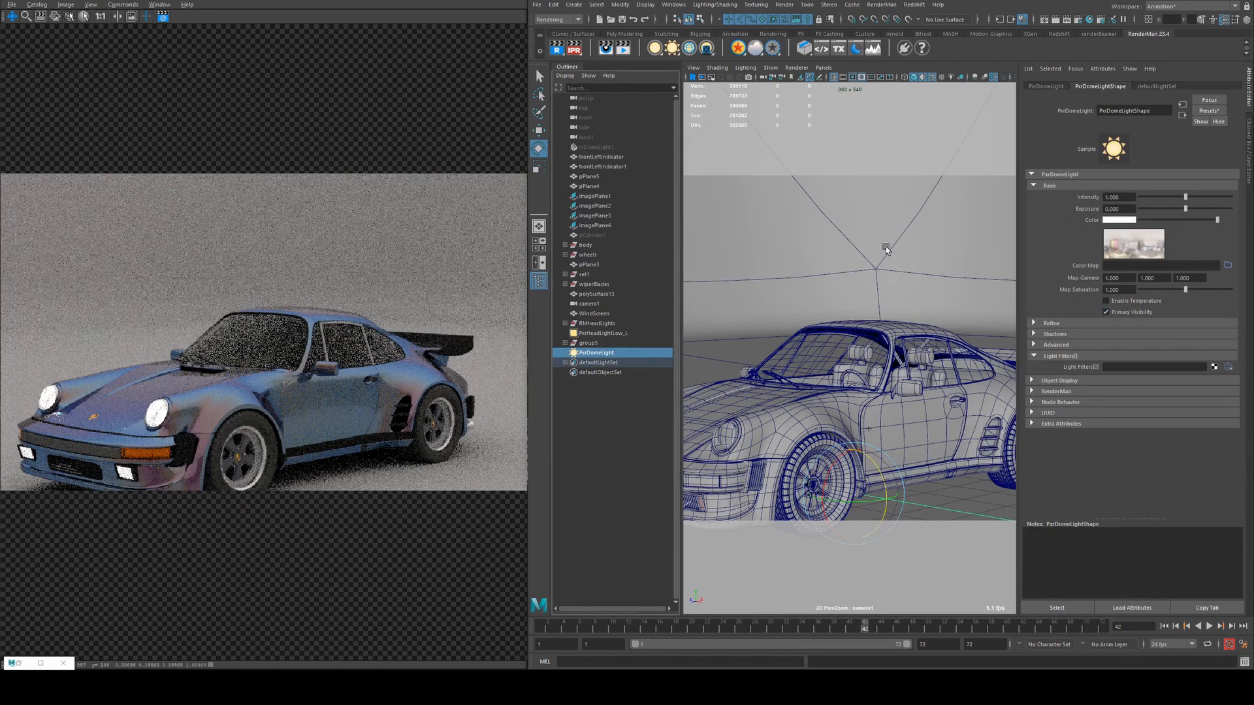
{"action": "key", "text": "ctrl+h"}
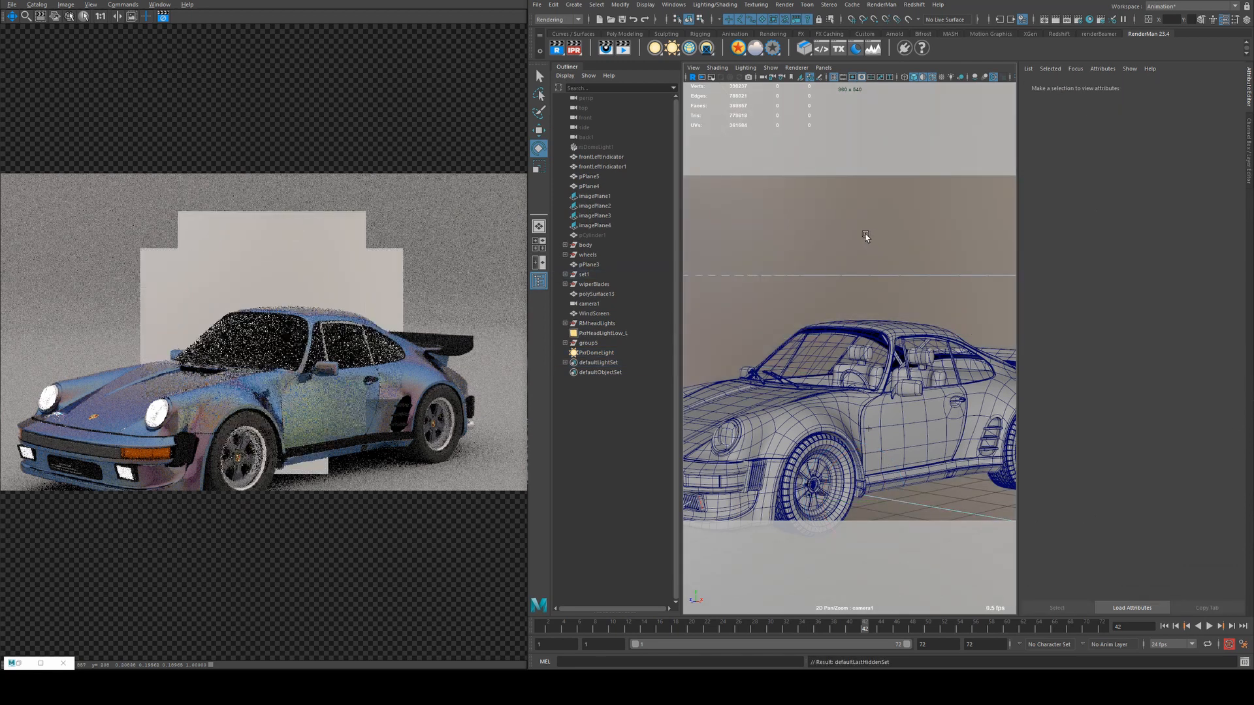
{"action": "left_click_drag", "start_coordinate": [884, 272], "coordinate": [804, 279], "text": "alt"}
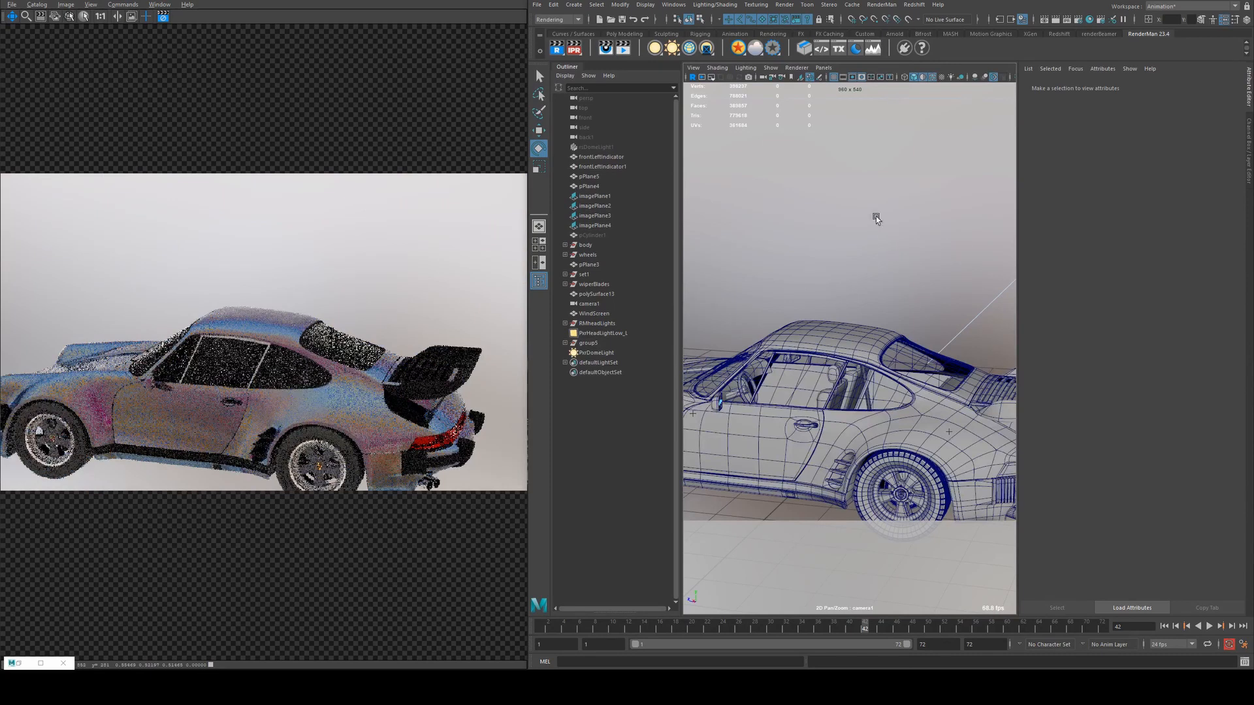
{"action": "key", "text": "ctrl+z"}
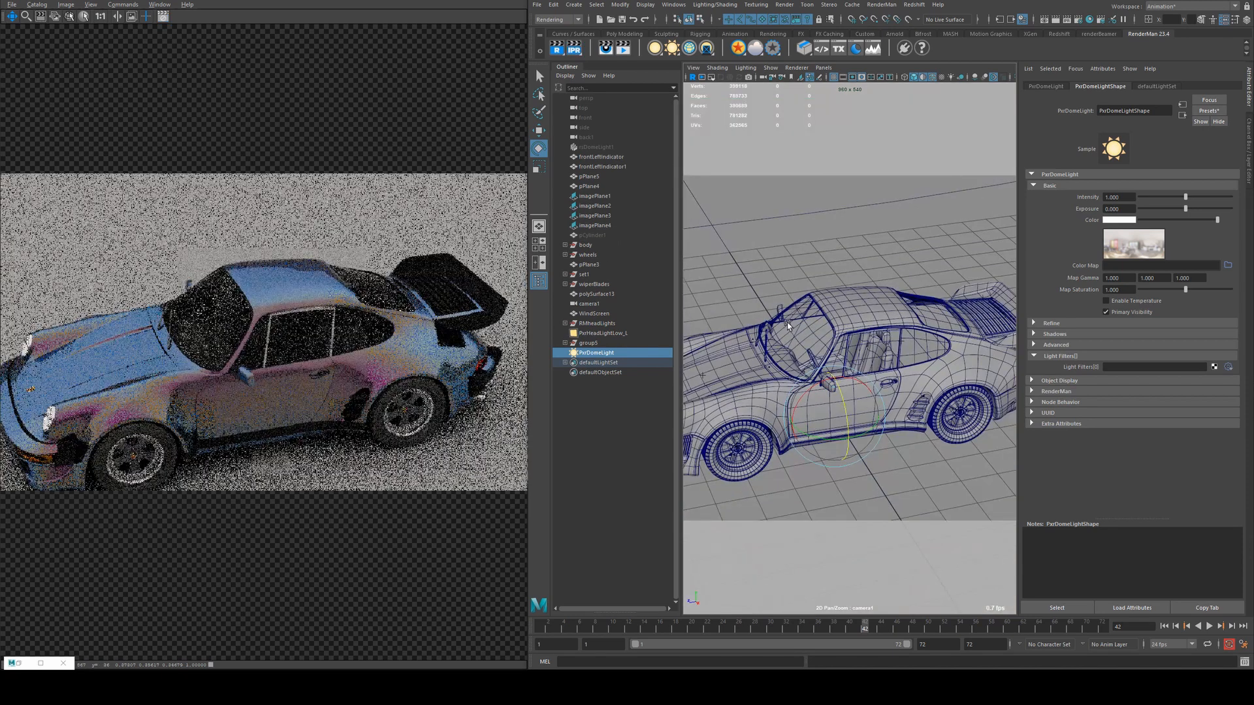
{"action": "left_click_drag", "start_coordinate": [786, 322], "coordinate": [829, 301], "text": "alt"}
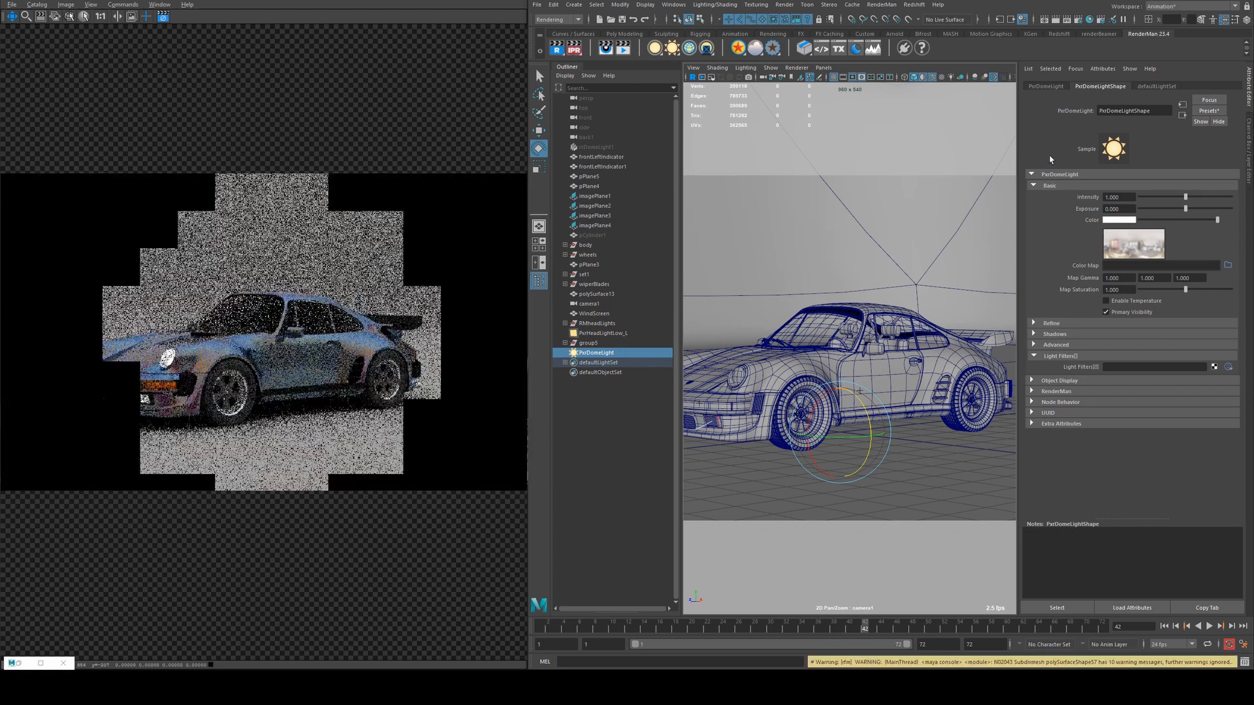
Step: Try a light orange color on the dome light and lower the color's saturation
{"action": "left_click", "coordinate": [1122, 221]}
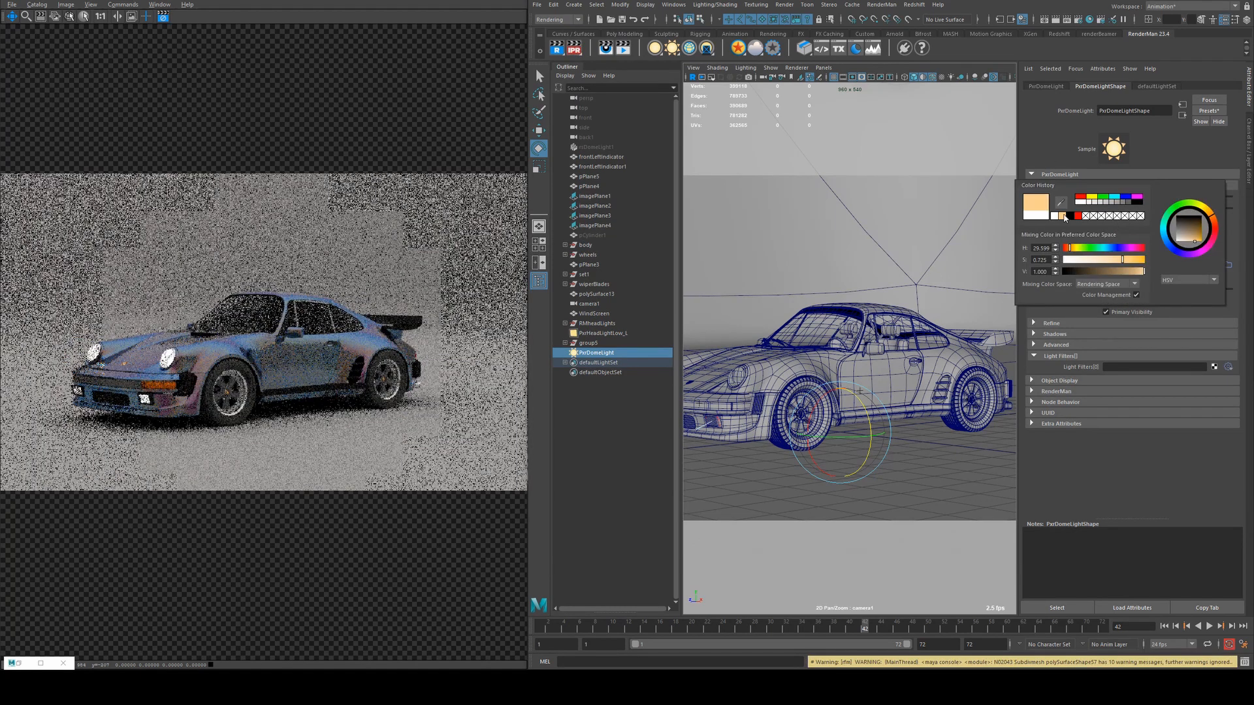
{"action": "left_click", "coordinate": [1066, 215]}
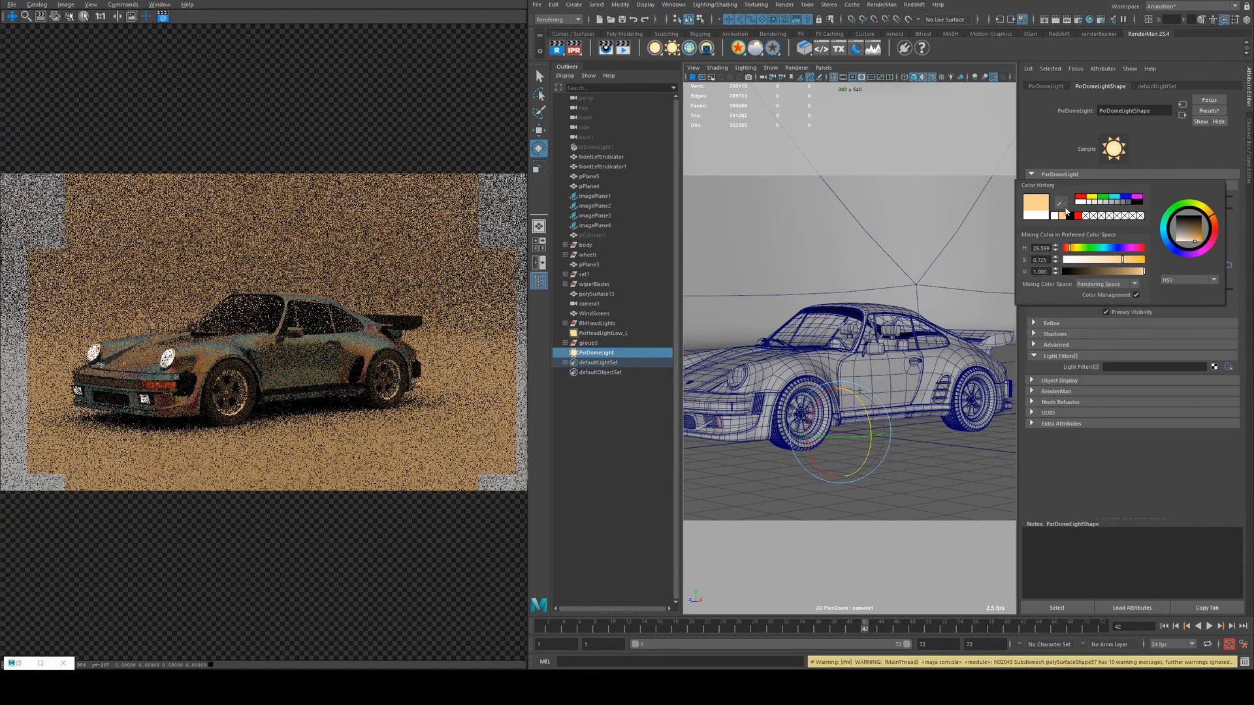
{"action": "left_click_drag", "start_coordinate": [1105, 262], "coordinate": [1086, 265]}
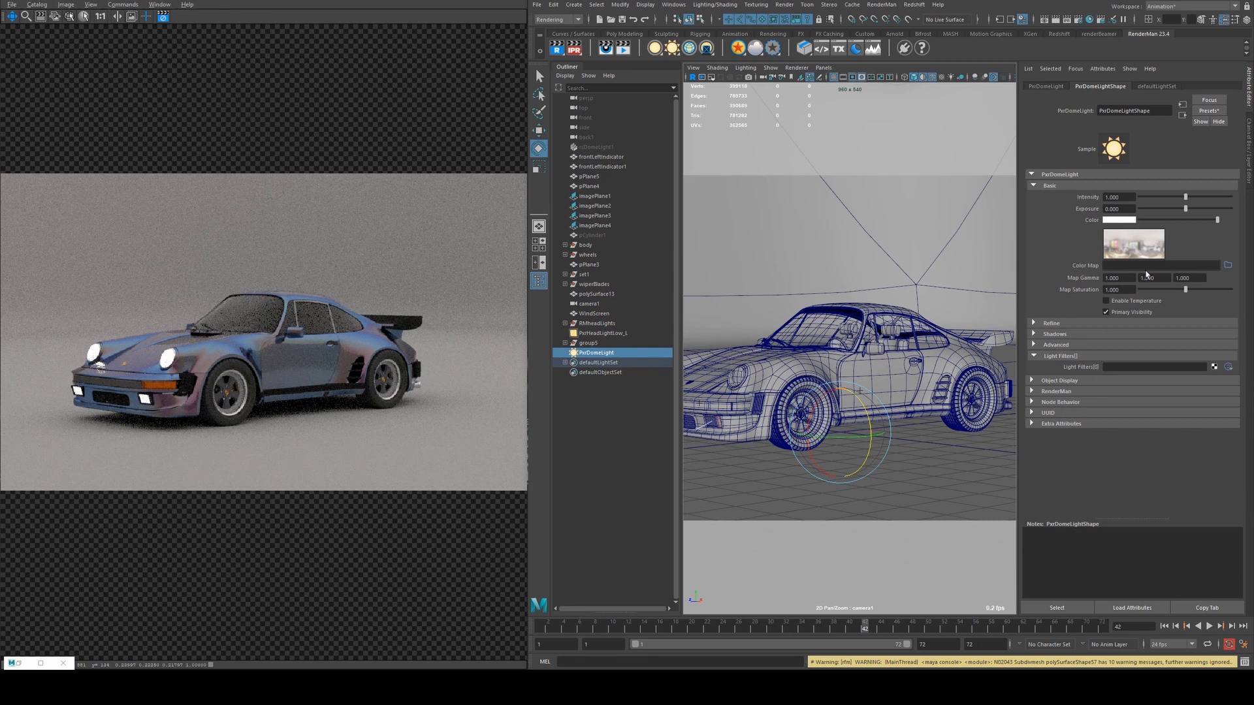
Step: Set the dome light's map saturation to 2, try 0, and undo the last saturation change
{"action": "left_click", "coordinate": [1111, 277]}
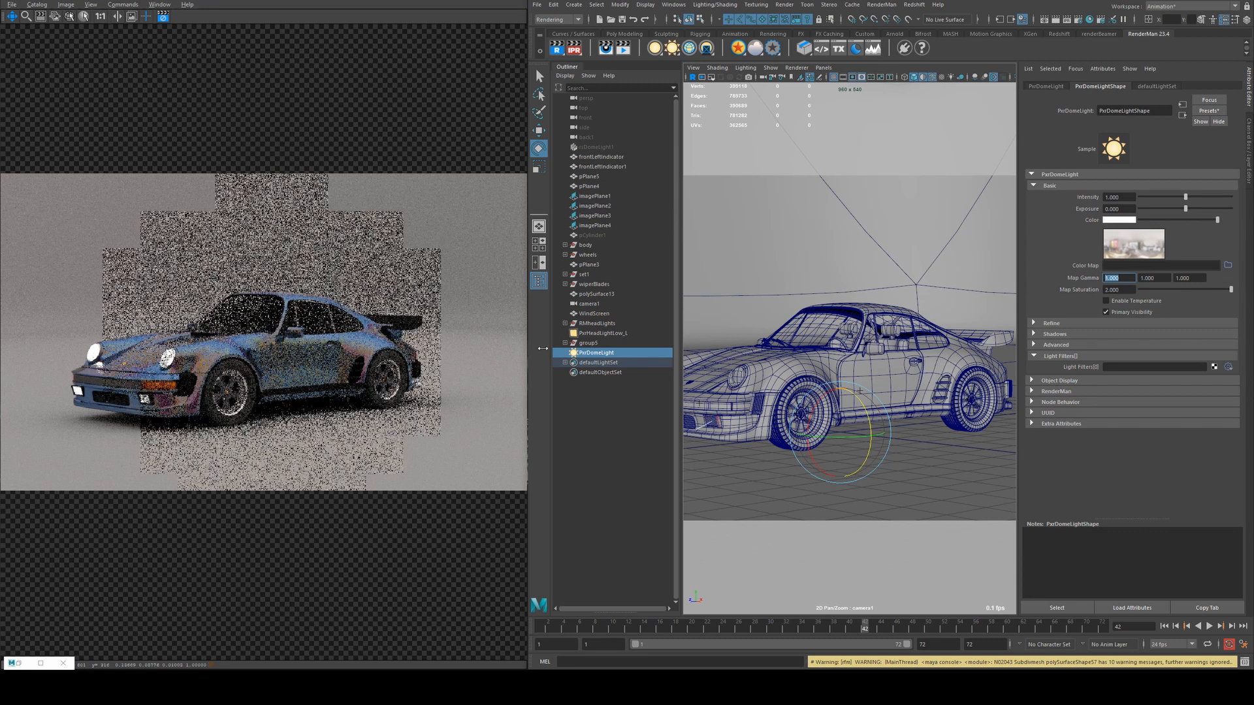
{"action": "left_click_drag", "start_coordinate": [1230, 290], "coordinate": [1084, 288]}
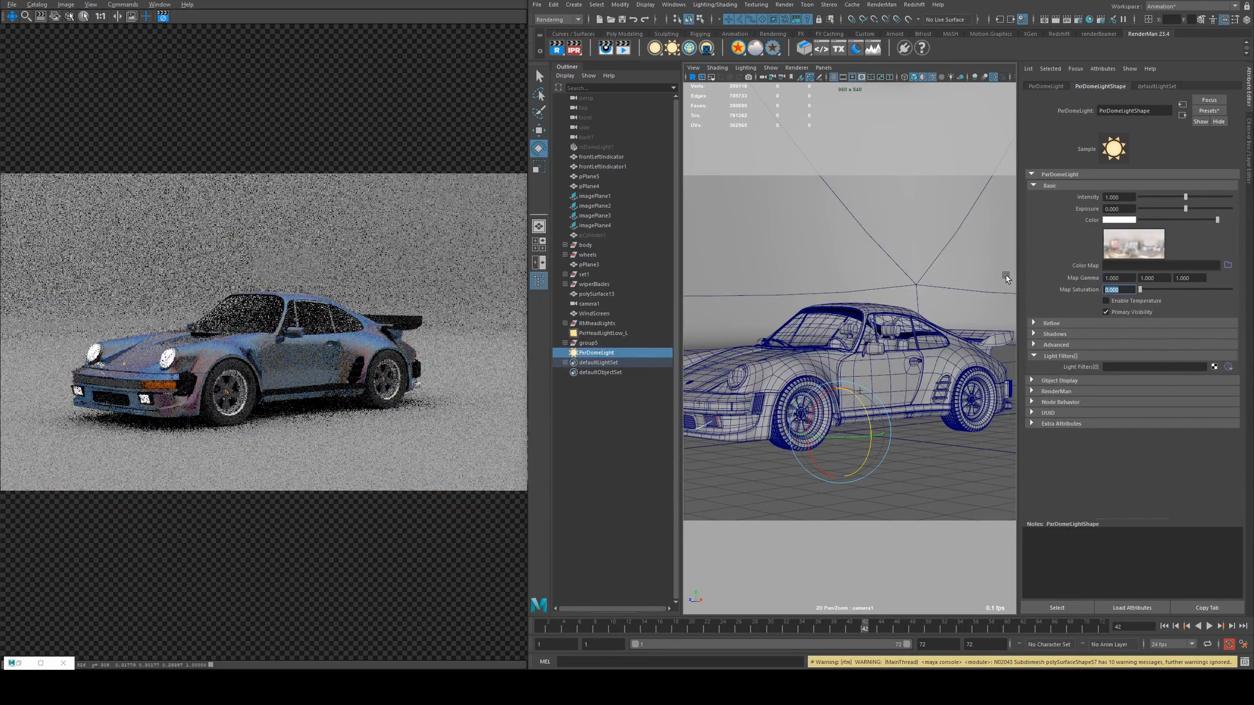
{"action": "key", "text": "ctrl+z"}
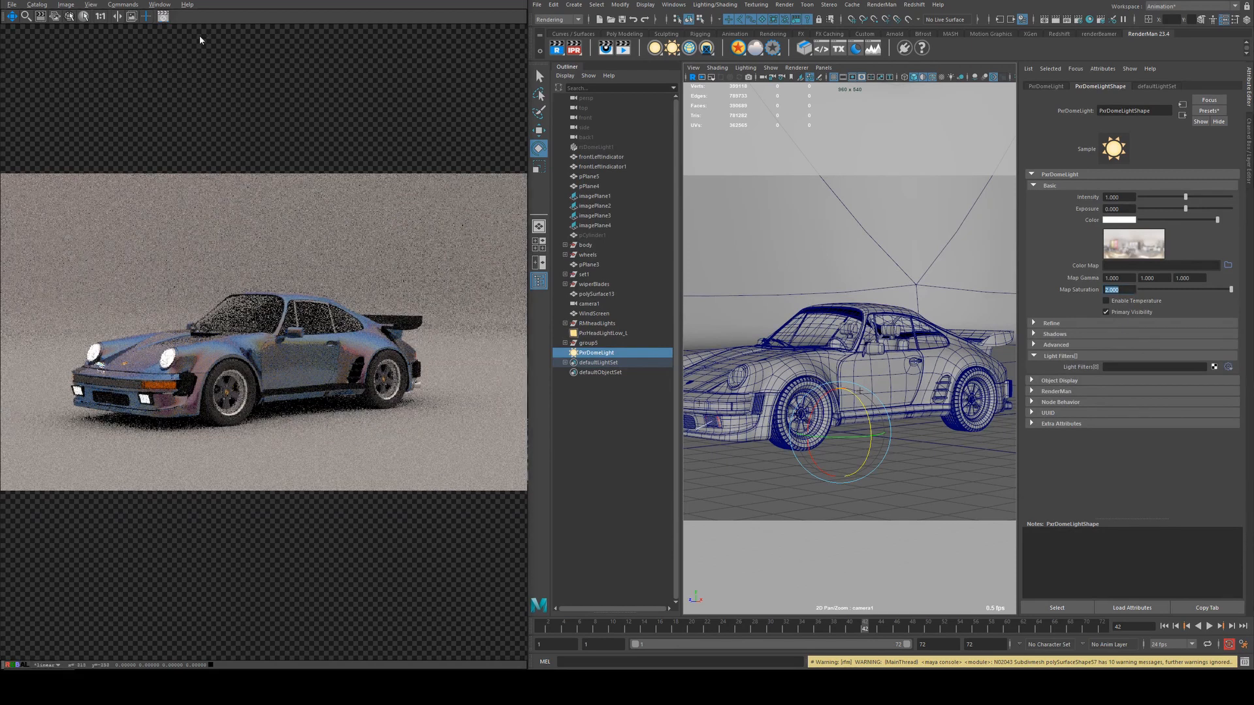
Step: Create a PxrPortalLight for the dome light
{"action": "right_click", "coordinate": [675, 51]}
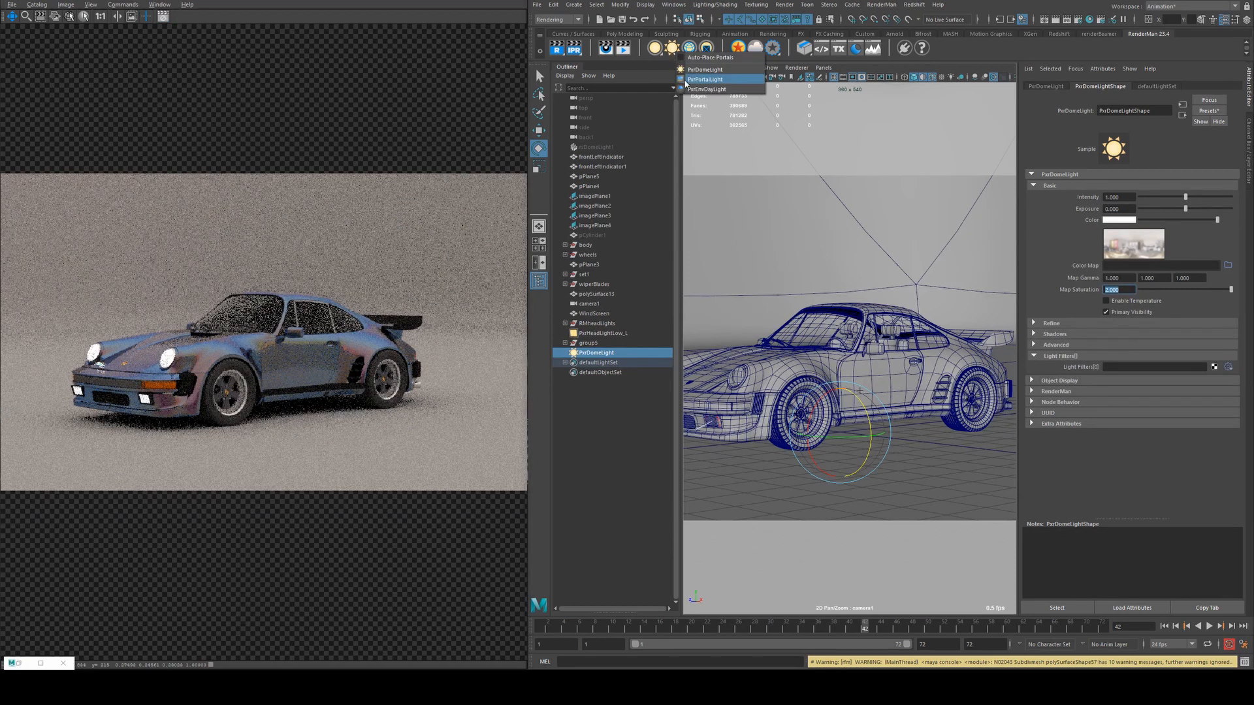
{"action": "left_click", "coordinate": [704, 79]}
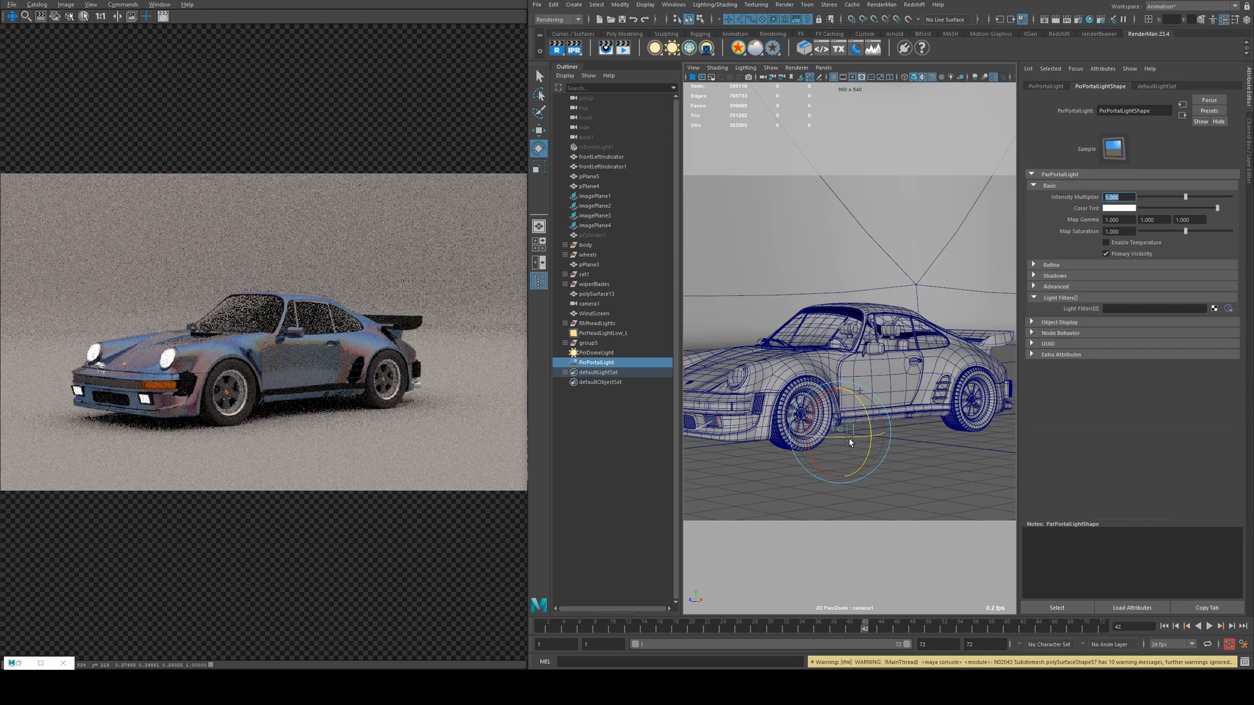
{"action": "left_click_drag", "start_coordinate": [852, 418], "coordinate": [660, 428], "text": "alt"}
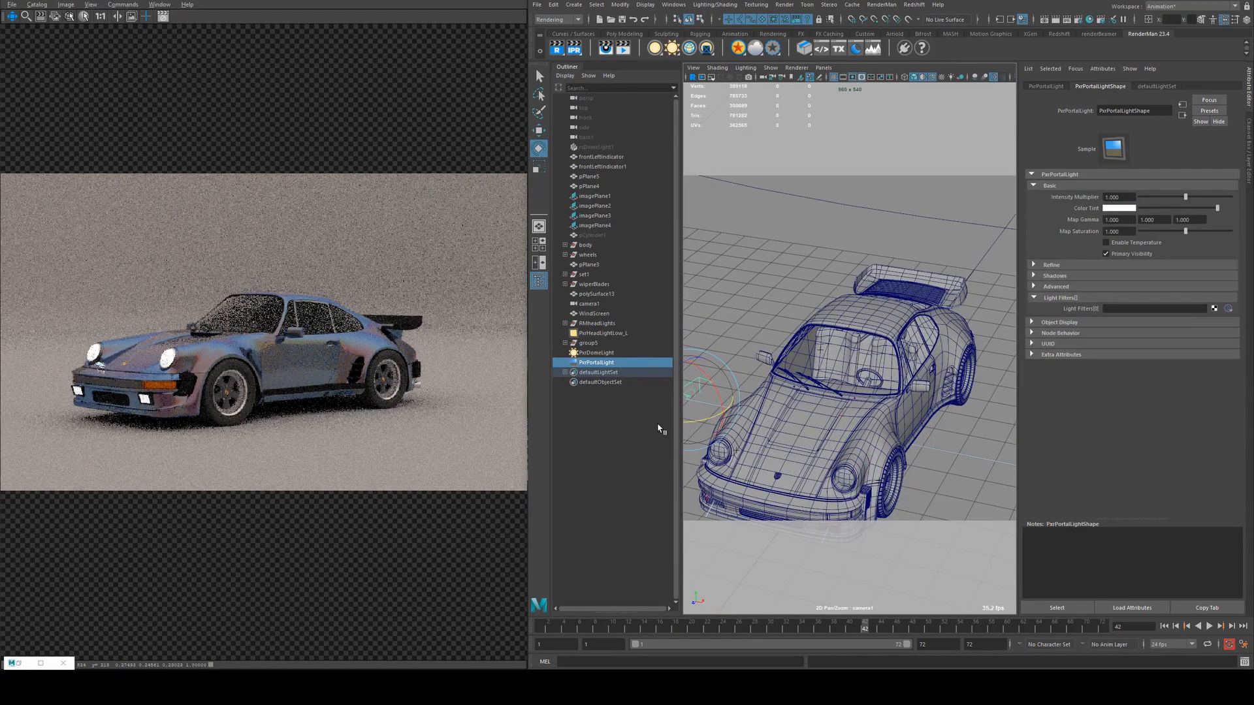
Step: Raise the portal light above the ground beside the car and scale it up into a large panel
{"action": "middle_click_drag", "start_coordinate": [696, 400], "coordinate": [777, 304], "text": "alt"}
{"action": "key", "text": "w"}
{"action": "left_click_drag", "start_coordinate": [767, 290], "coordinate": [762, 199]}
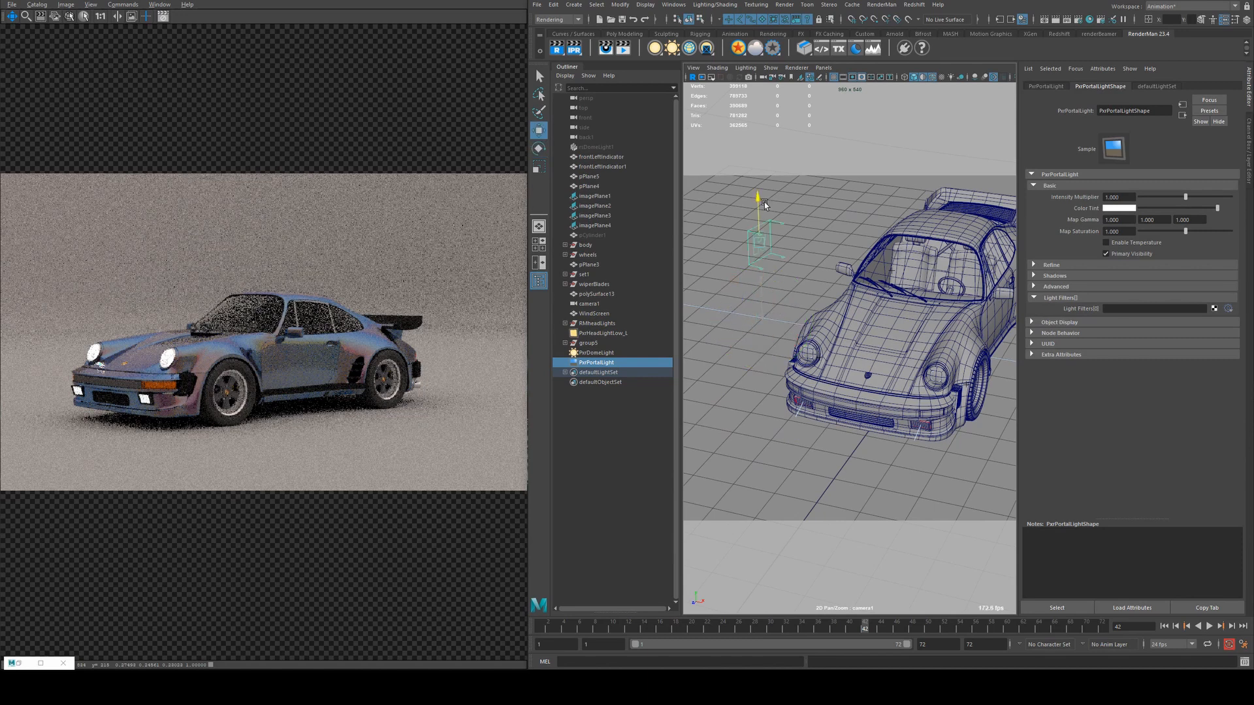
{"action": "key", "text": "r"}
{"action": "key", "text": "w"}
{"action": "key", "text": "f"}
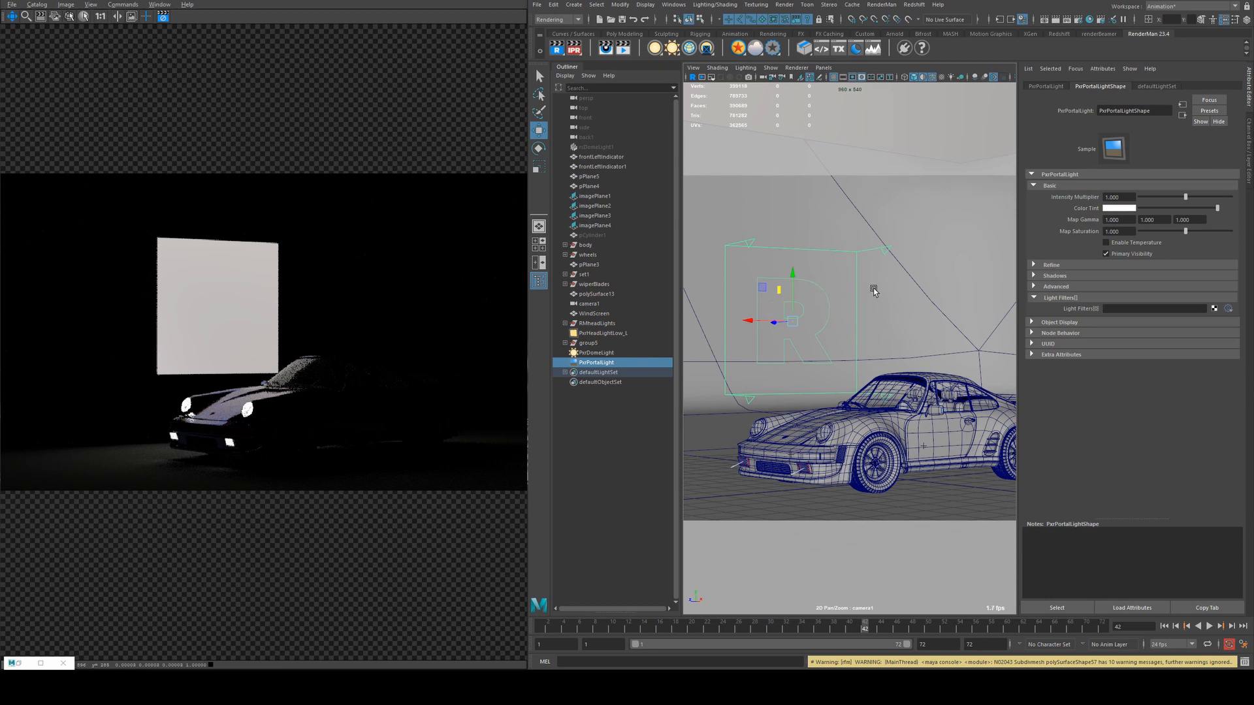
Step: Delete the portal light together with its dome light
{"action": "left_click_drag", "start_coordinate": [869, 298], "coordinate": [786, 297], "text": "alt"}
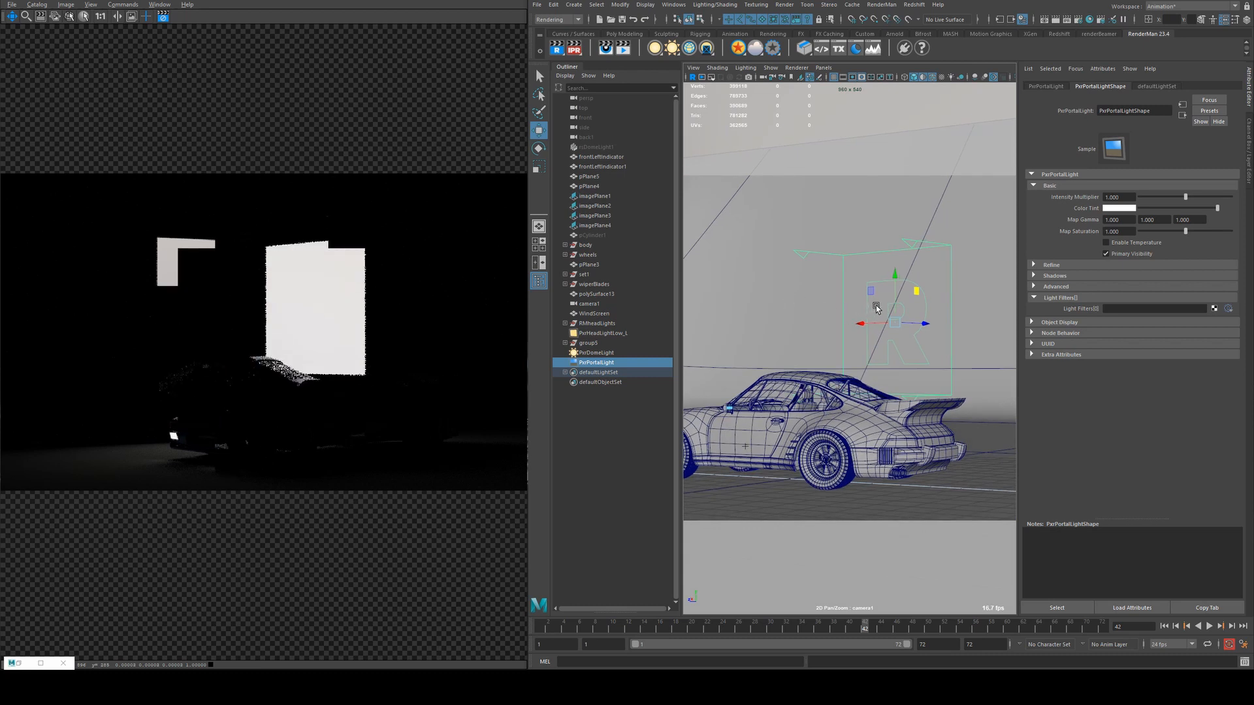
{"action": "left_click_drag", "start_coordinate": [868, 312], "coordinate": [856, 346], "text": "alt"}
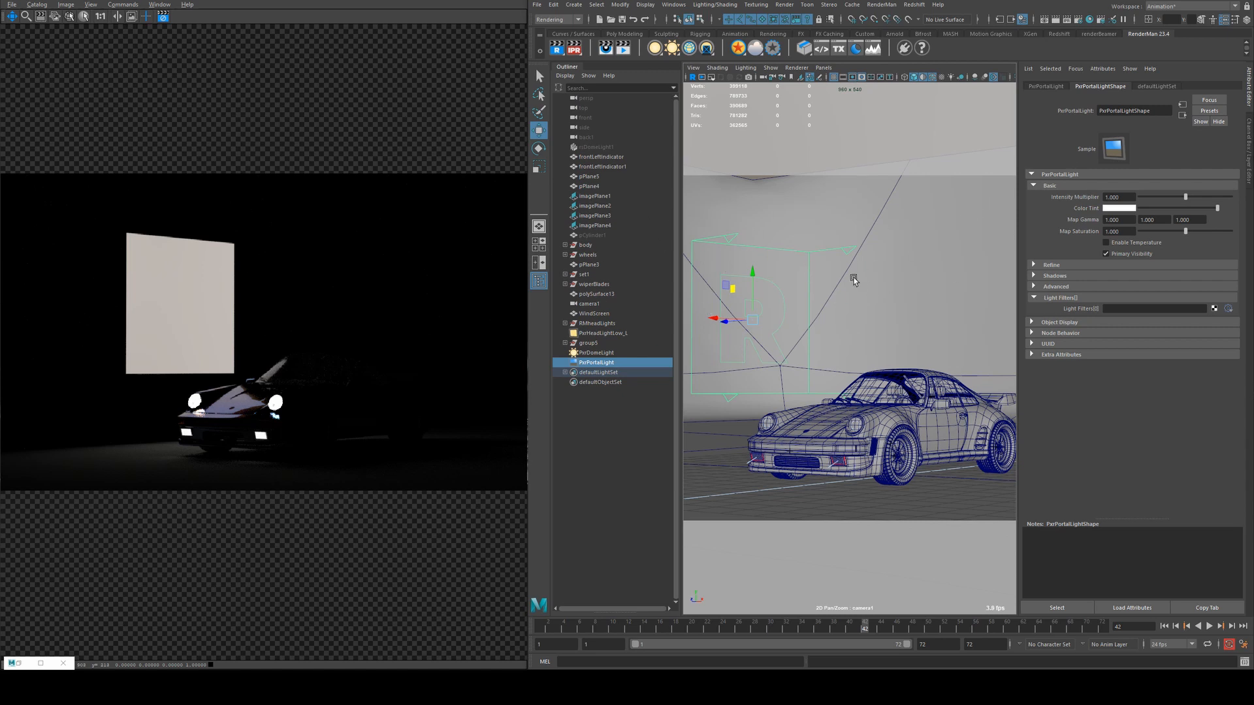
{"action": "key", "text": "Delete"}
Step: Create a PxrEnvDayLight and start a live IPR render of the car
{"action": "right_click", "coordinate": [686, 48]}
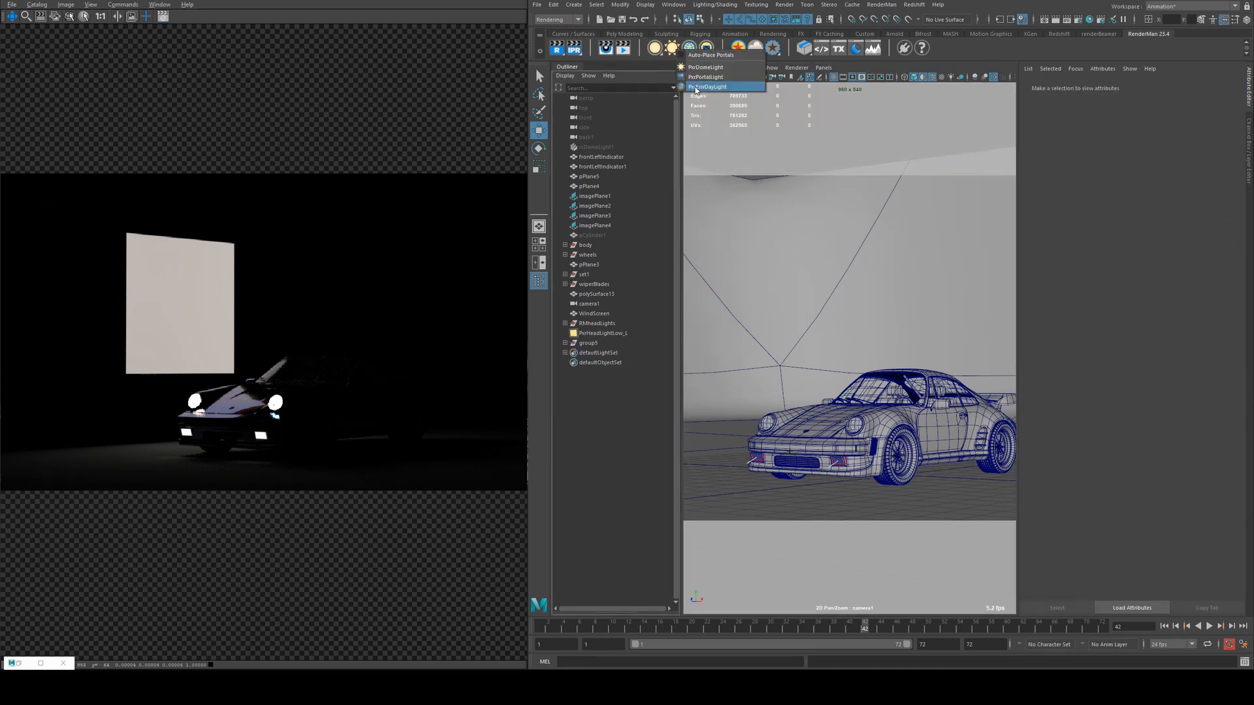
{"action": "left_click", "coordinate": [696, 87]}
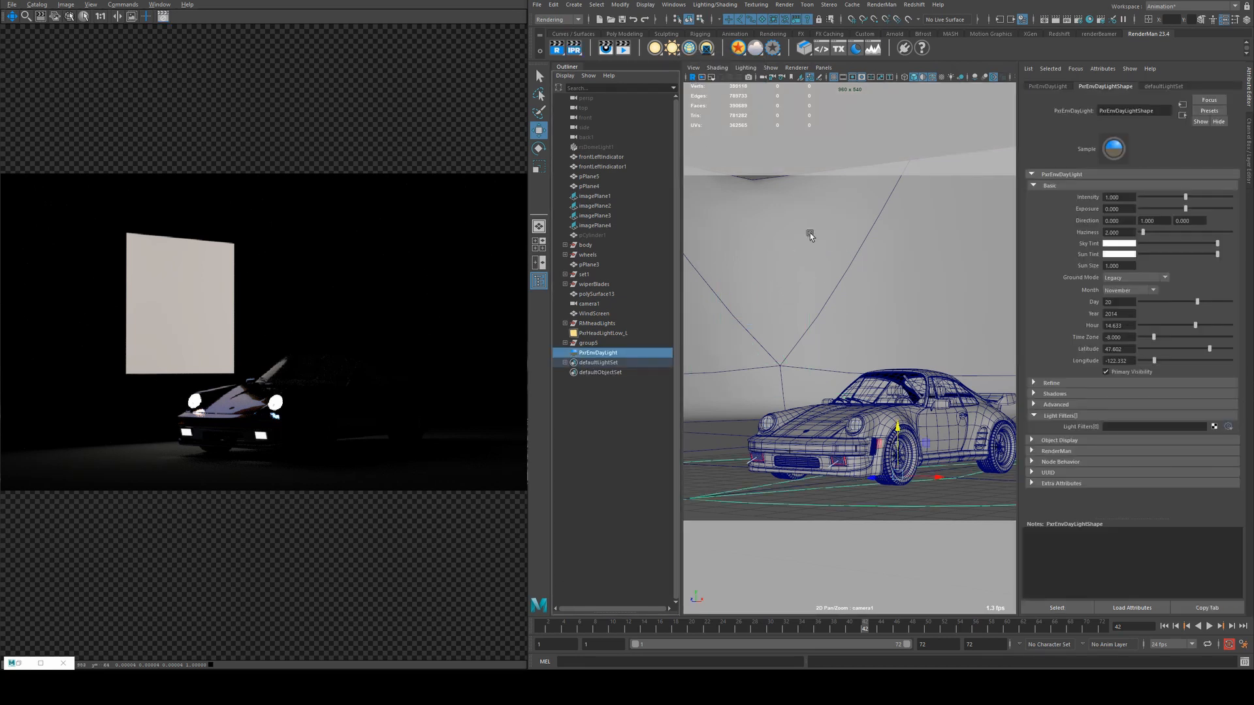
{"action": "left_click", "coordinate": [576, 48]}
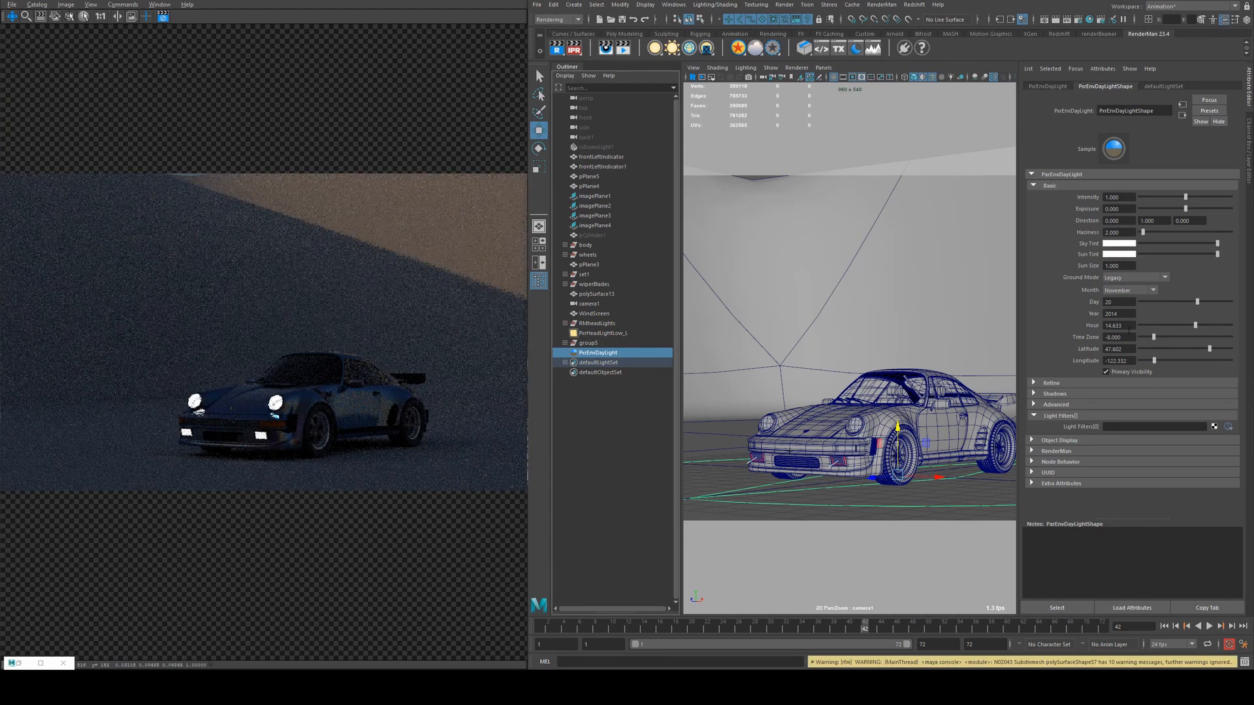
Step: Set the daylight's latitude to 36.848 and its longitude to 174.762
{"action": "double_click", "coordinate": [1127, 326]}
{"action": "key", "text": "Tab"}
{"action": "key", "text": "Tab"}
{"action": "key", "text": "Tab"}
{"action": "type", "text": "174"}
{"action": "key", "text": "Return"}
Step: Set the daylight's day to 11, year to 2020 and hour to 15.56
{"action": "left_click", "coordinate": [1118, 303]}
{"action": "key", "text": "Tab"}
{"action": "type", "text": "2020"}
{"action": "key", "text": "Tab"}
{"action": "type", "text": "15.56"}
{"action": "key", "text": "Return"}
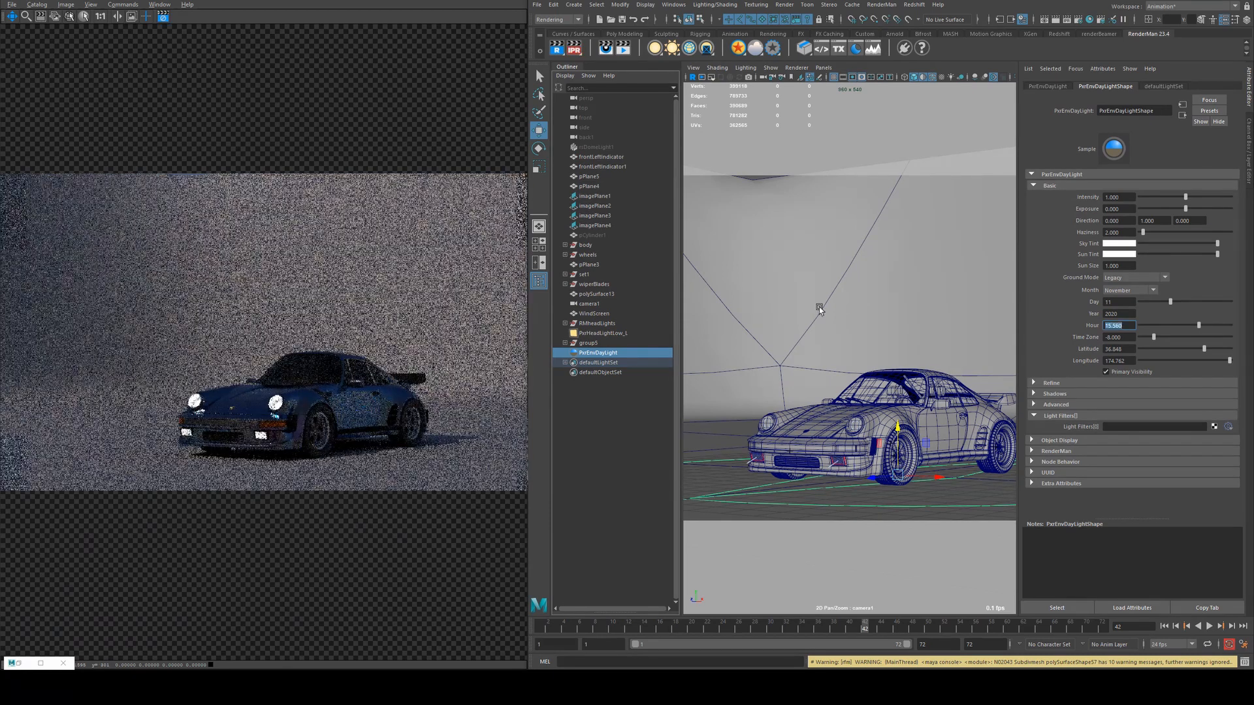
Step: Check the car's shadow from several angles, try hiding the daylight and undo the hiding
{"action": "left_click_drag", "start_coordinate": [817, 336], "coordinate": [870, 379], "text": "alt"}
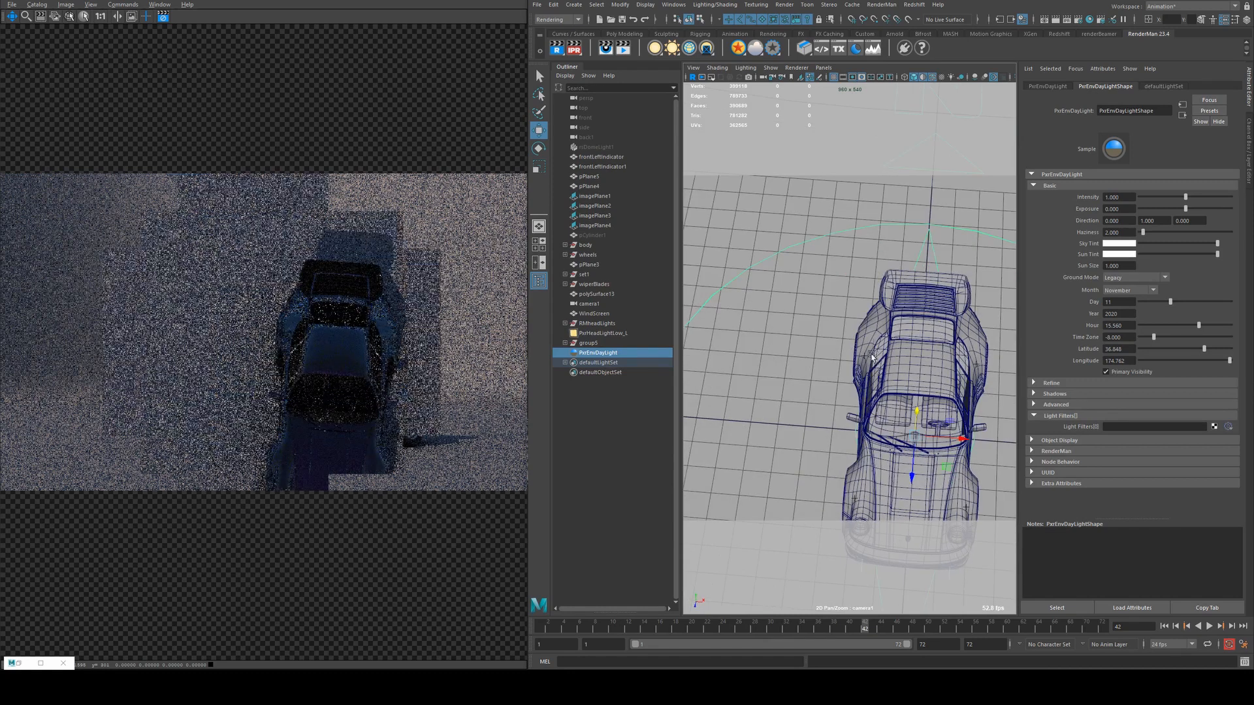
{"action": "middle_click_drag", "start_coordinate": [875, 363], "coordinate": [738, 320], "text": "alt"}
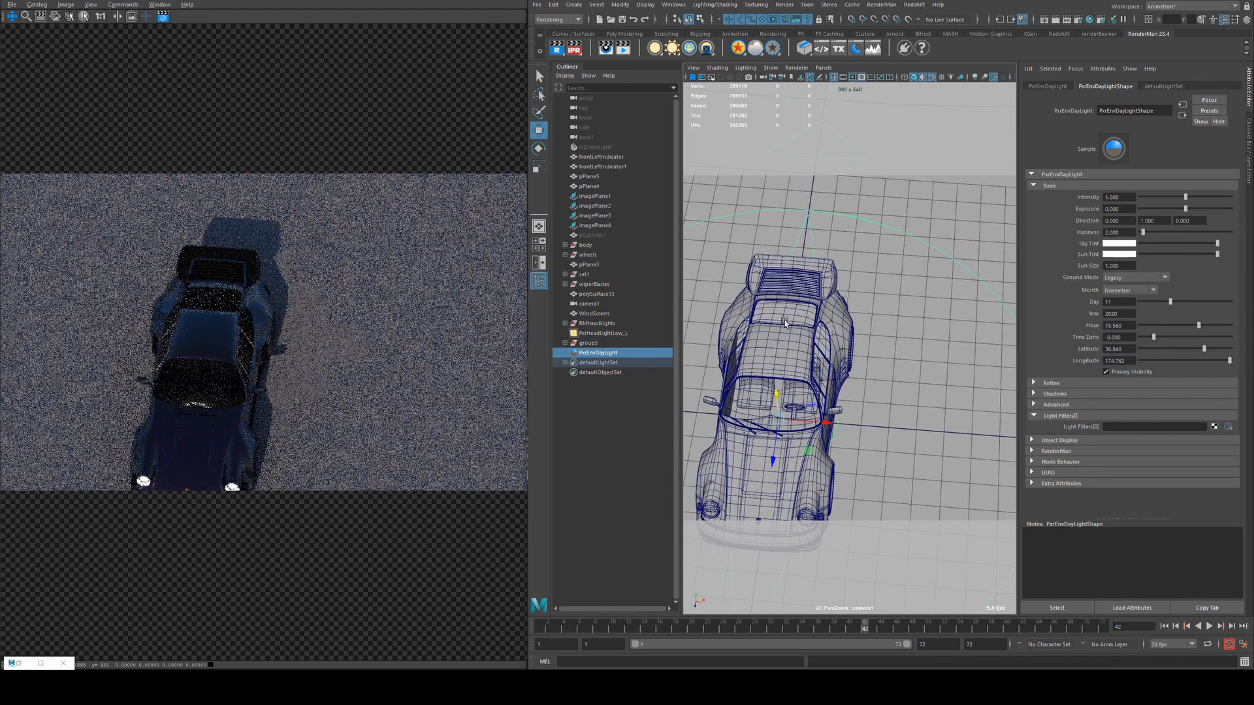
{"action": "left_click_drag", "start_coordinate": [790, 311], "coordinate": [749, 289], "text": "alt"}
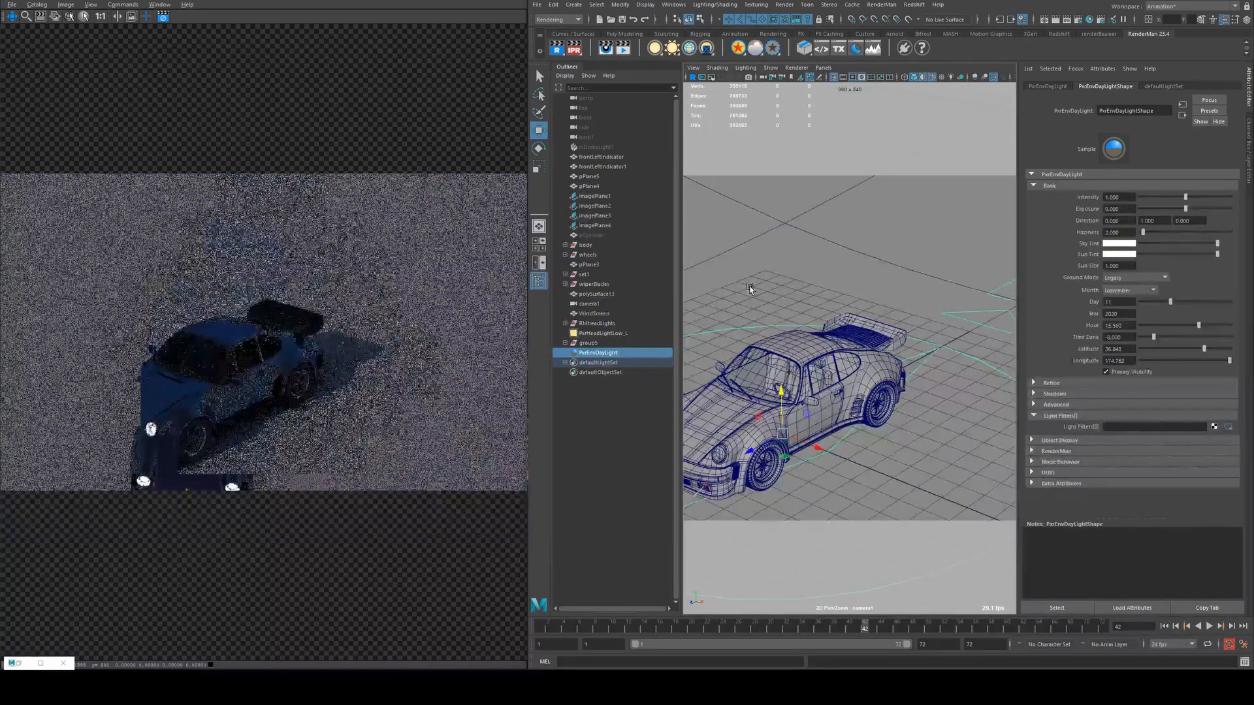
{"action": "left_click_drag", "start_coordinate": [924, 268], "coordinate": [728, 222], "text": "alt"}
{"action": "key", "text": "ctrl+h"}
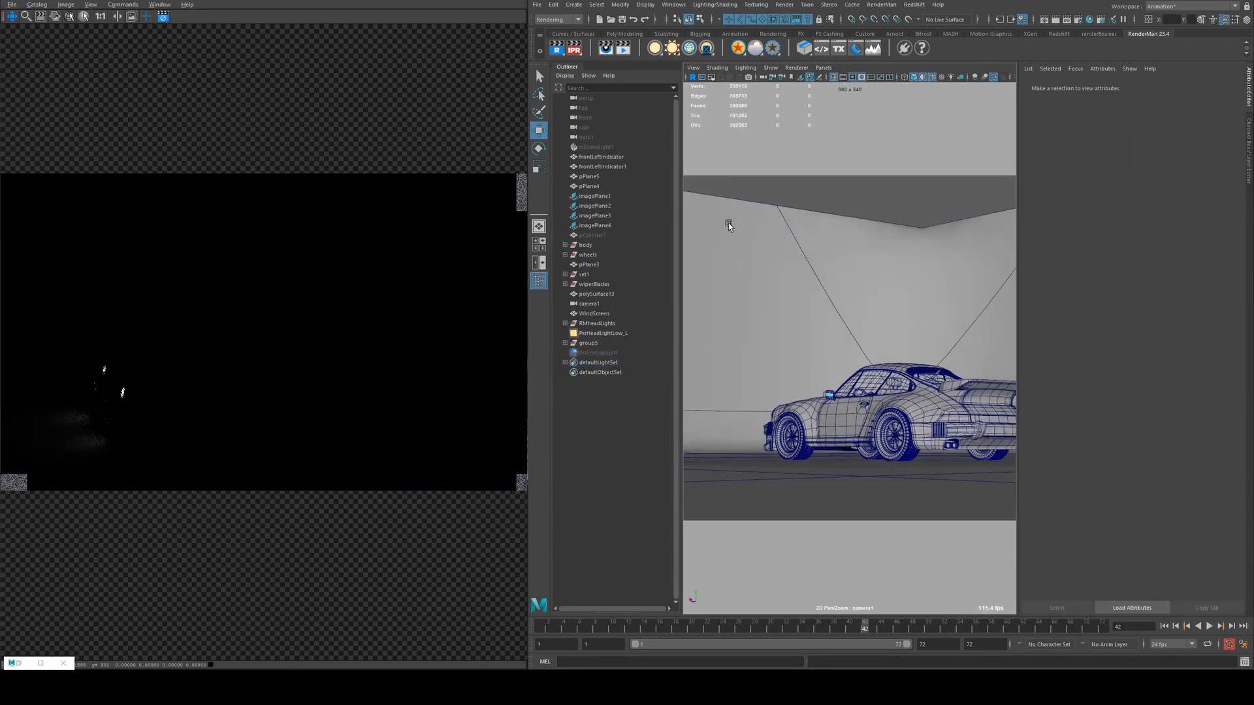
{"action": "key", "text": "ctrl+z"}
{"action": "key", "text": "ctrl+z"}
Step: Hide the studio backdrop plane in set1 so the daylight's sky surrounds the car
{"action": "mouse_move", "coordinate": [789, 257]}
{"action": "left_mouse_down", "text": "alt"}
{"action": "mouse_move", "coordinate": [815, 297]}
{"action": "mouse_move", "coordinate": [848, 297]}
{"action": "mouse_move", "coordinate": [842, 283]}
{"action": "mouse_move", "coordinate": [778, 277]}
{"action": "left_mouse_up", "text": "alt"}
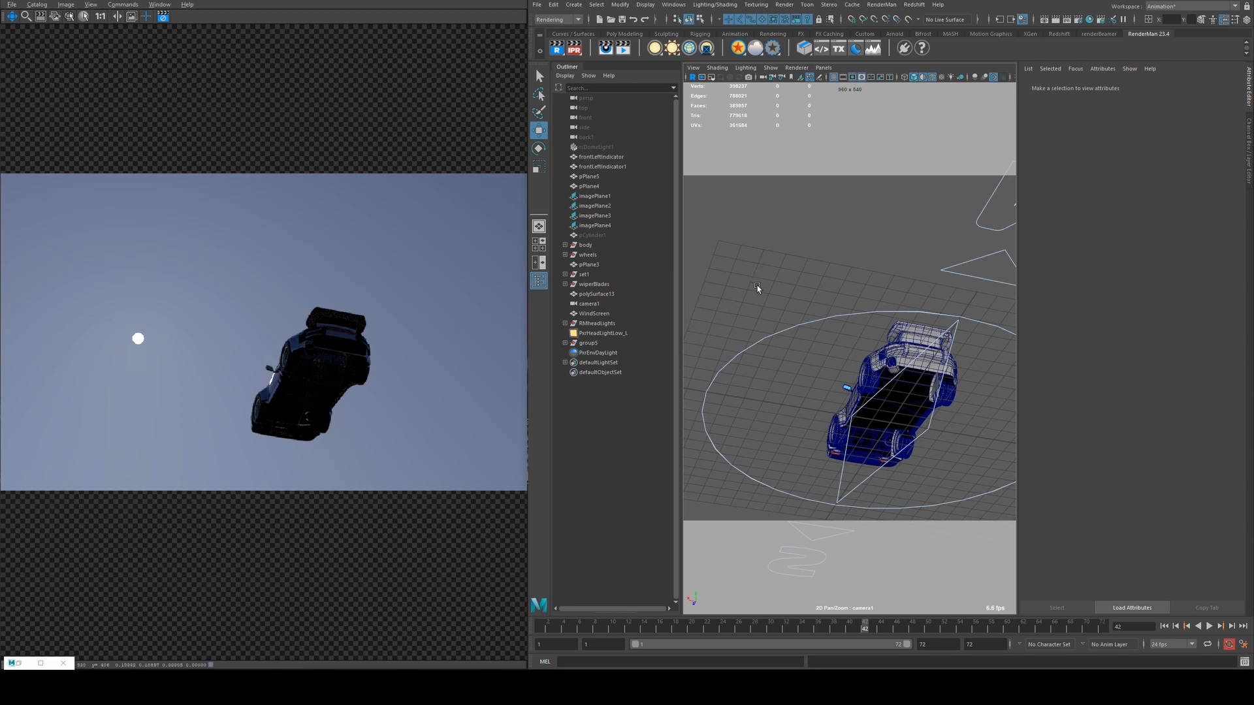
{"action": "left_click_drag", "start_coordinate": [758, 288], "coordinate": [858, 353], "text": "alt"}
{"action": "mouse_move", "coordinate": [841, 351]}
{"action": "left_mouse_down", "text": "alt"}
{"action": "mouse_move", "coordinate": [797, 354]}
{"action": "mouse_move", "coordinate": [862, 339]}
{"action": "left_mouse_up", "text": "alt"}
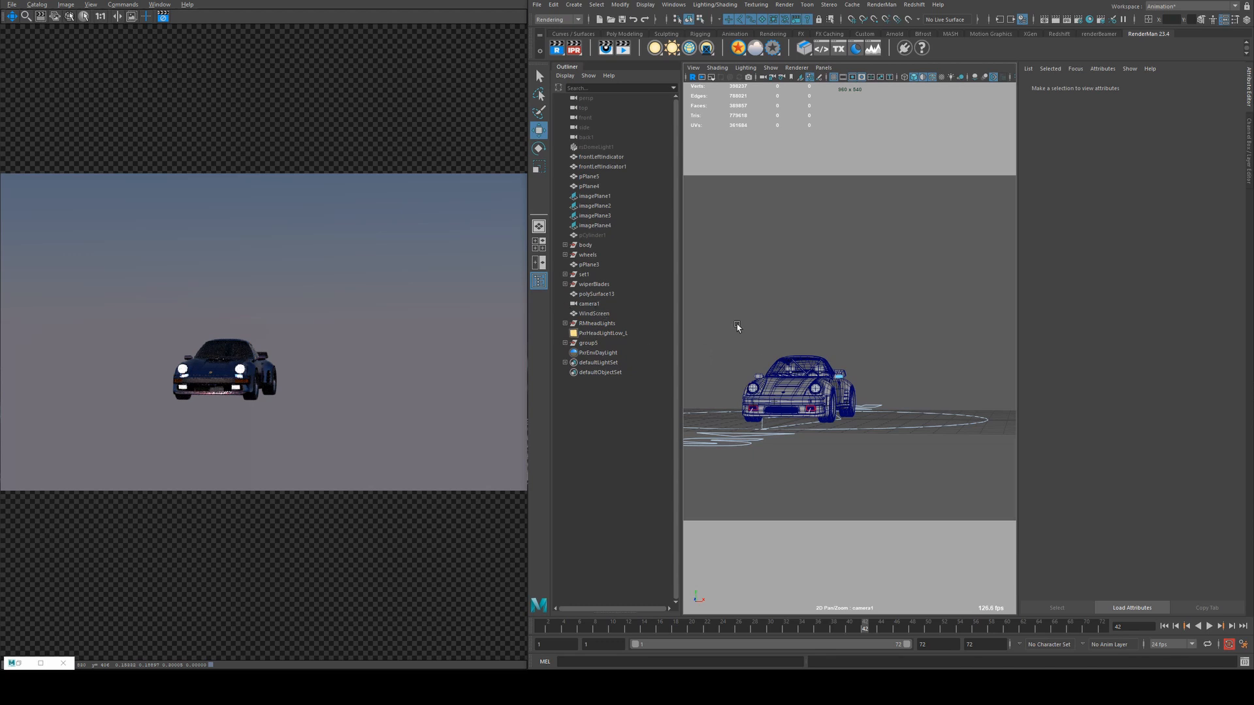
{"action": "left_click", "coordinate": [565, 275]}
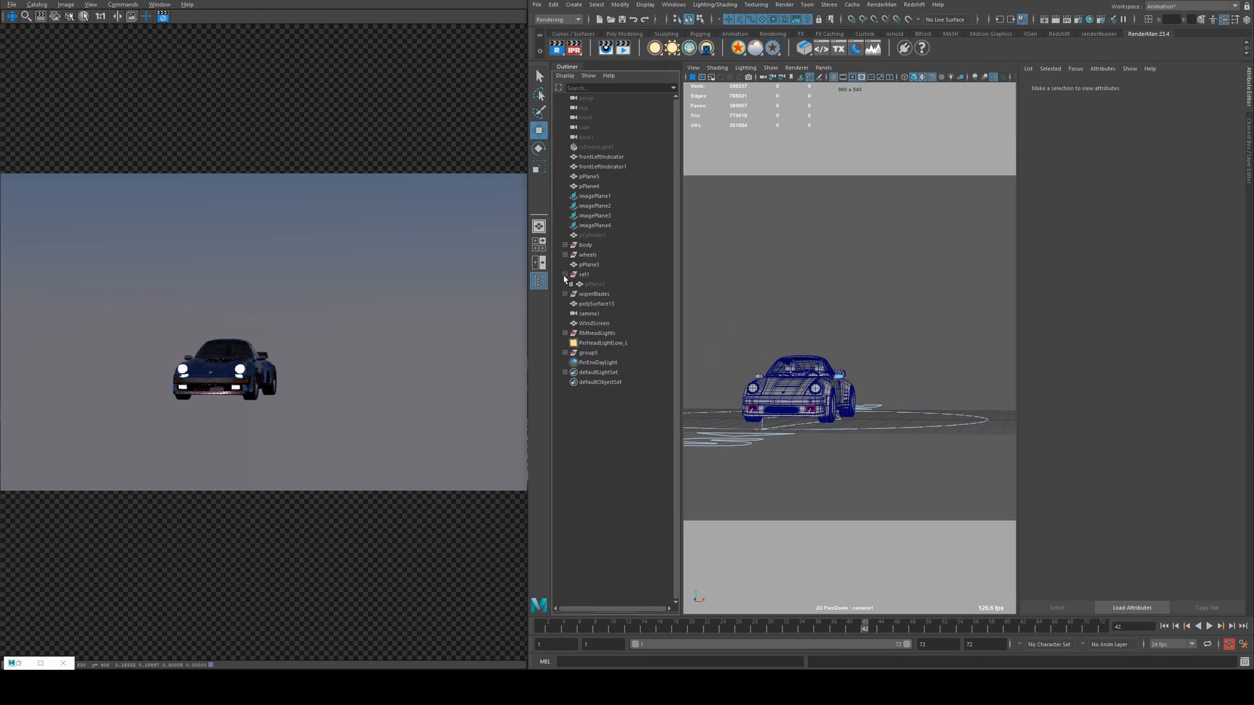
Step: Create a polygon plane and scale it up into a large ground beneath the car
{"action": "left_click", "coordinate": [625, 34]}
{"action": "left_click", "coordinate": [642, 48]}
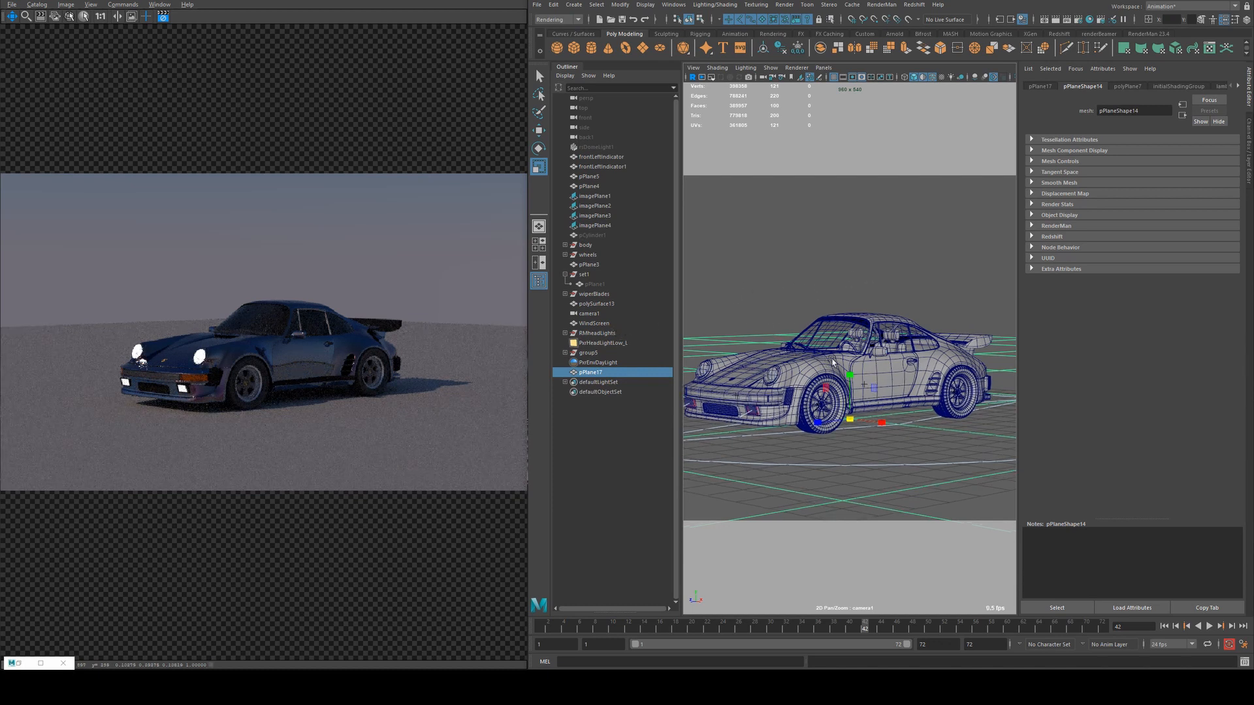
{"action": "scroll", "coordinate": [915, 383], "scroll_direction": "up", "scroll_amount": 5}
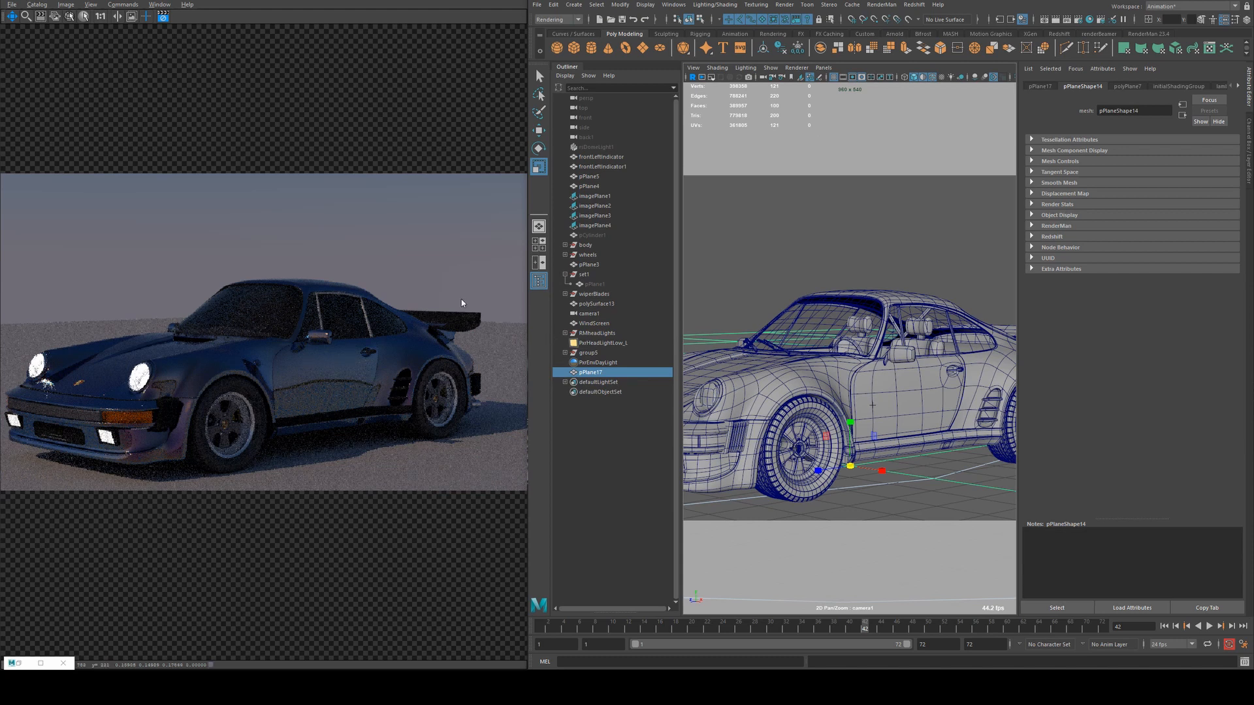
Step: Try a haziness of about 6.66 on the daylight, check the sky, and set the haziness back to 2
{"action": "left_click", "coordinate": [613, 363]}
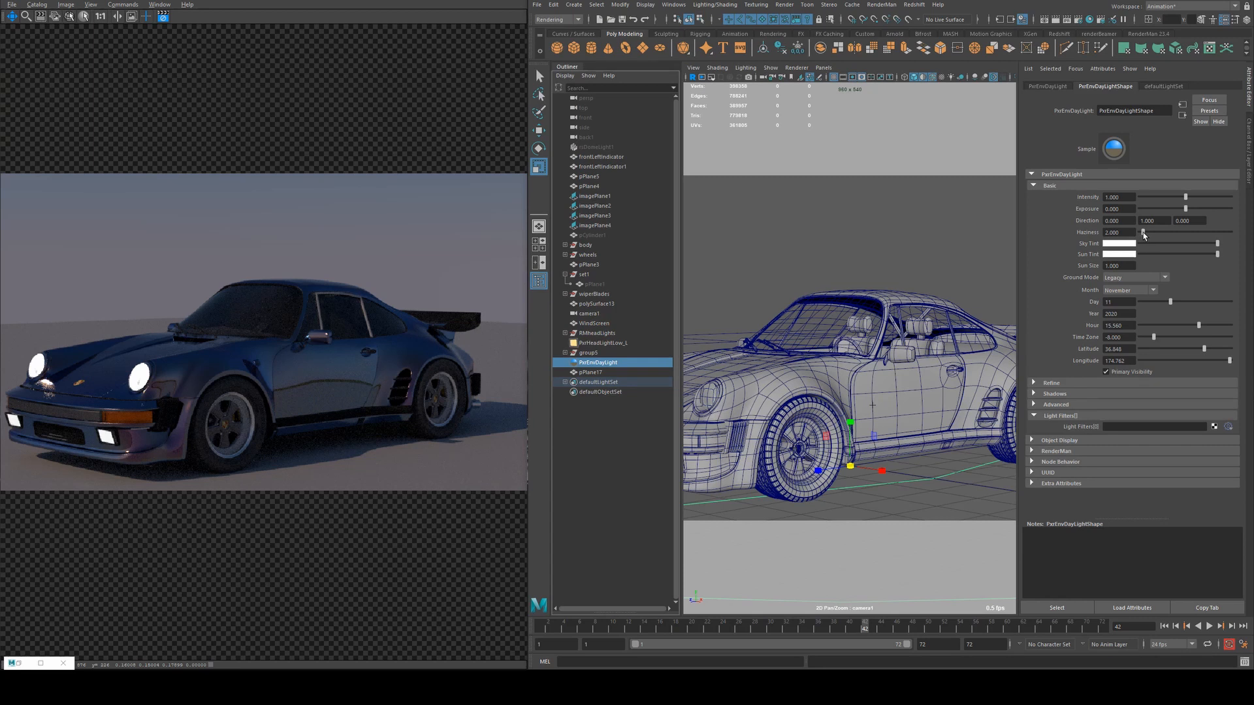
{"action": "left_click_drag", "start_coordinate": [1143, 234], "coordinate": [1194, 233]}
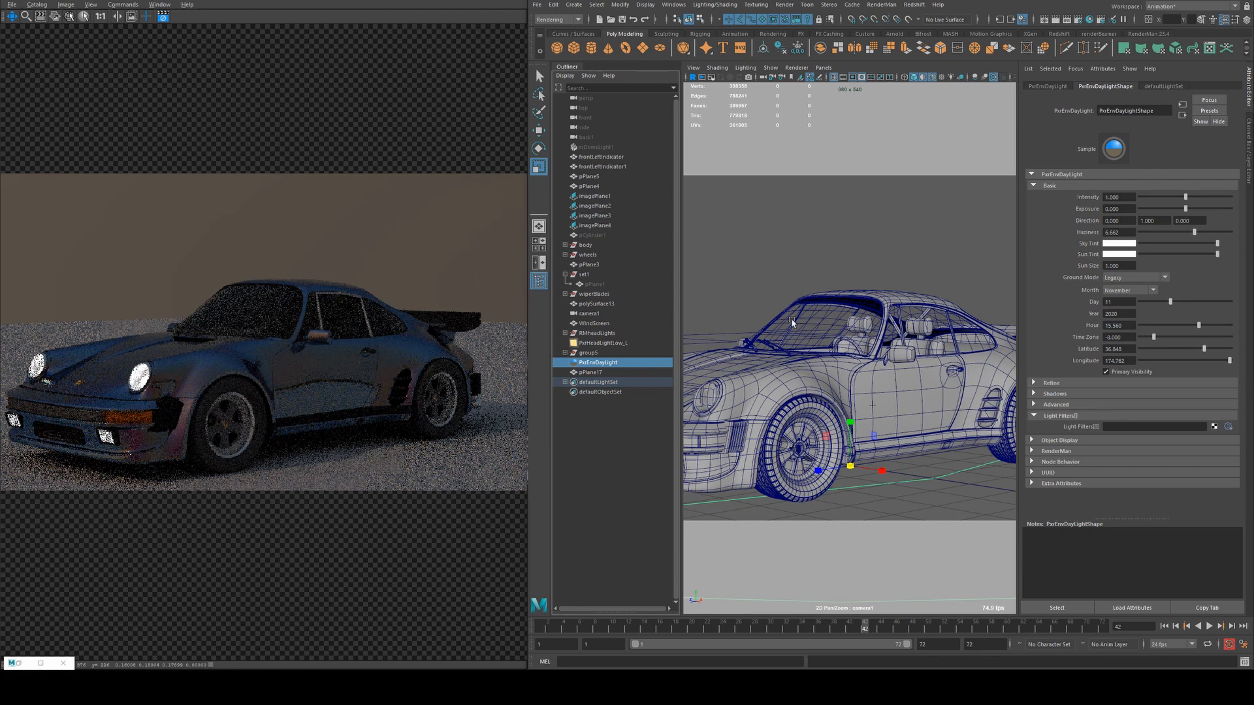
{"action": "left_click_drag", "start_coordinate": [780, 326], "coordinate": [809, 317], "text": "alt"}
{"action": "middle_click_drag", "start_coordinate": [810, 317], "coordinate": [748, 423], "text": "alt"}
{"action": "left_click_drag", "start_coordinate": [748, 423], "coordinate": [806, 389], "text": "alt"}
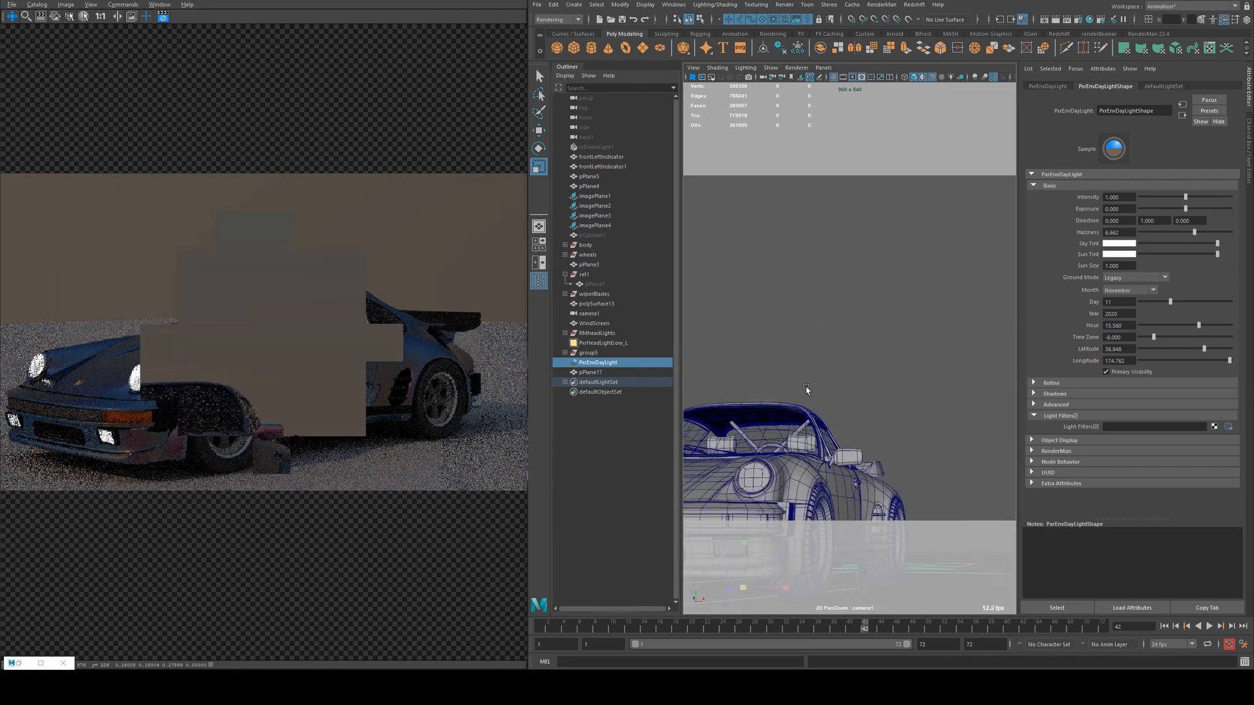
{"action": "left_click_drag", "start_coordinate": [1127, 232], "coordinate": [988, 241]}
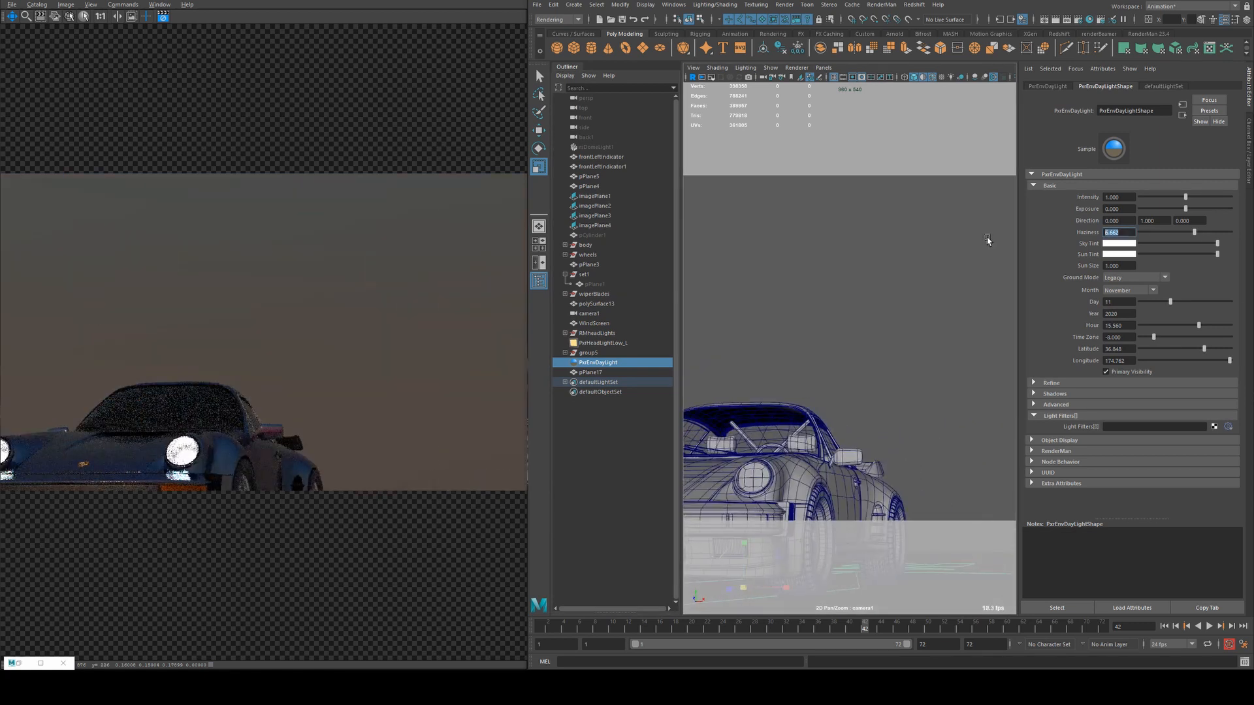
{"action": "type", "text": "2"}
{"action": "key", "text": "Return"}
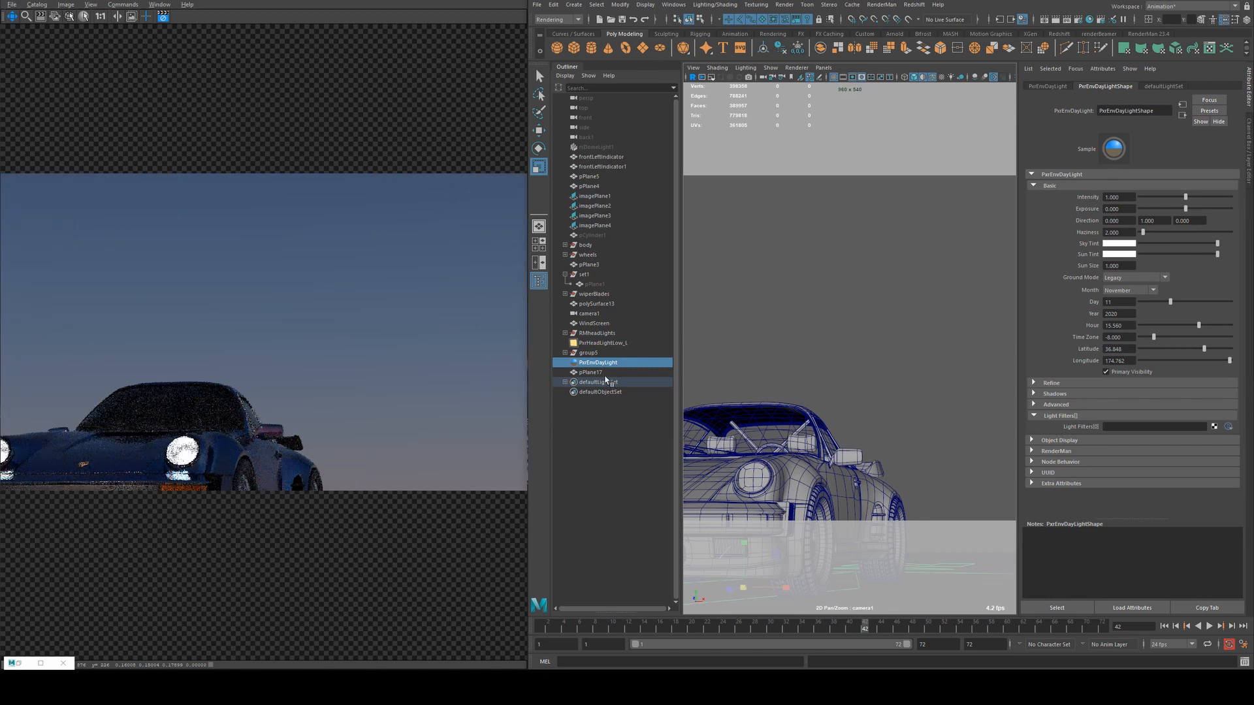
Step: Restart the IPR render with a low view showing mostly sky above the car
{"action": "left_click_drag", "start_coordinate": [690, 372], "coordinate": [831, 395], "text": "alt"}
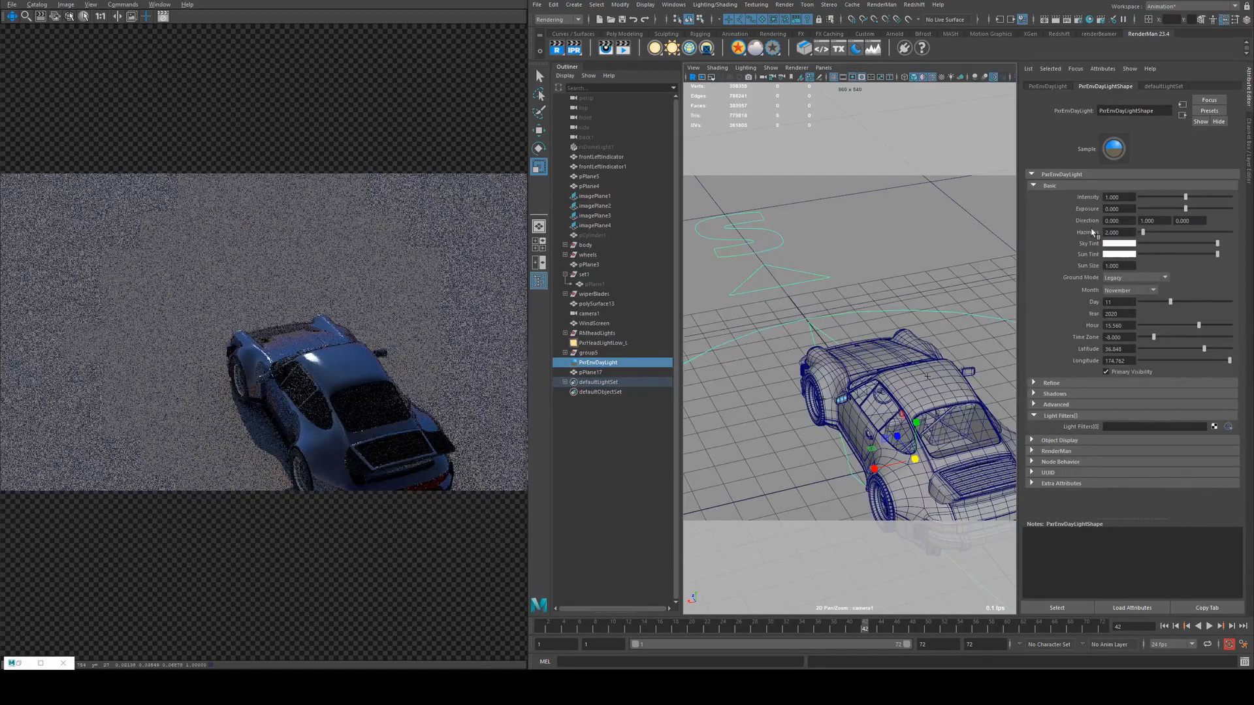
{"action": "left_click", "coordinate": [1113, 294]}
{"action": "left_click", "coordinate": [1058, 296]}
{"action": "left_click_drag", "start_coordinate": [863, 268], "coordinate": [856, 303]}
{"action": "left_click", "coordinate": [574, 48]}
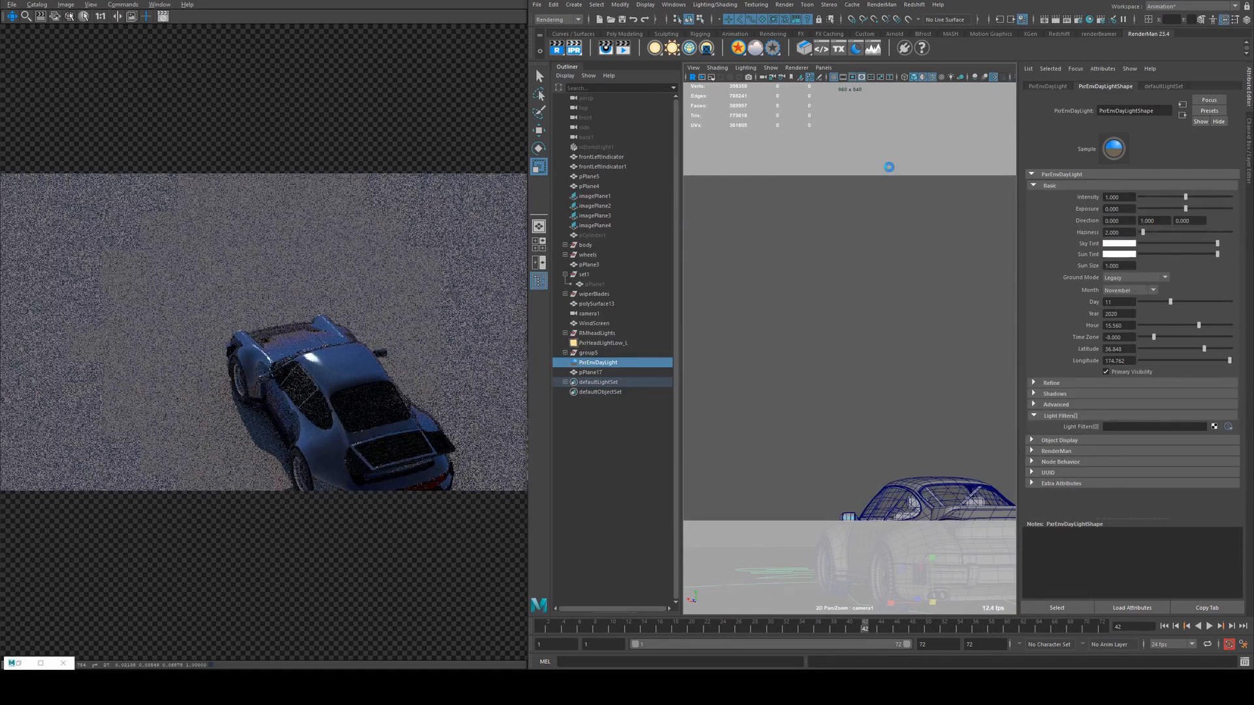
Step: Try a green sky tint on the daylight and desaturate it back to white
{"action": "left_click", "coordinate": [1128, 247]}
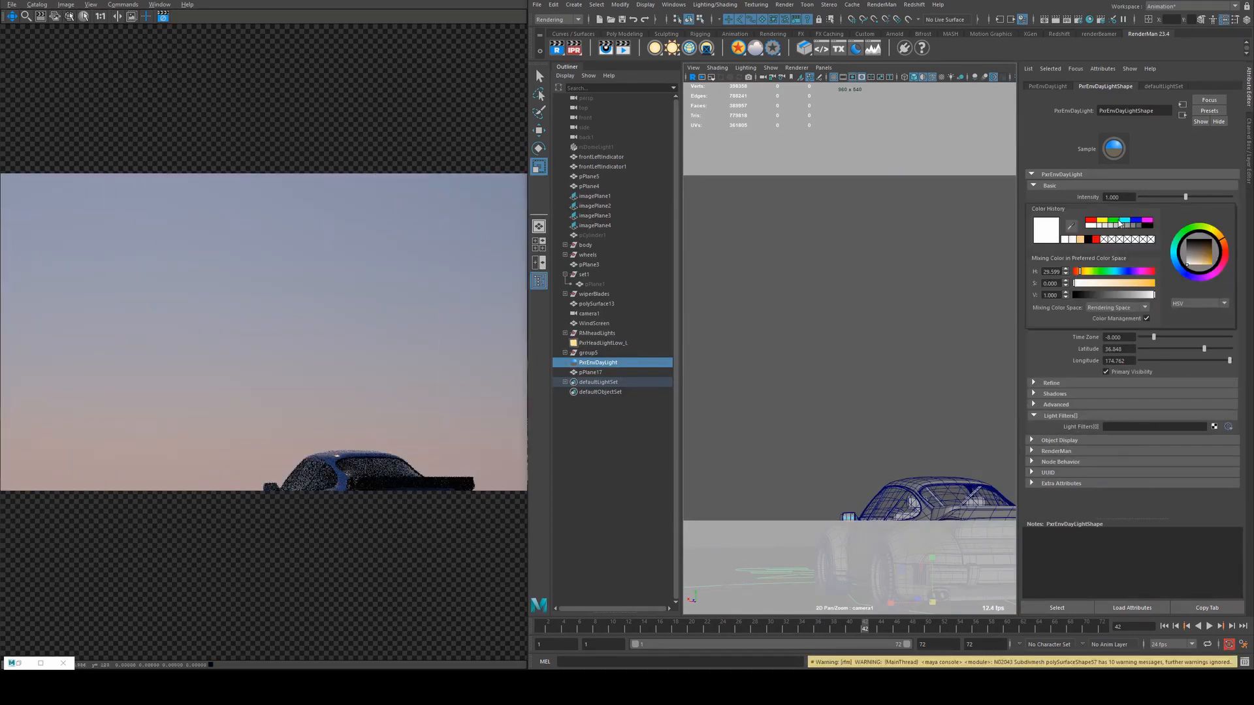
{"action": "left_click", "coordinate": [1119, 225]}
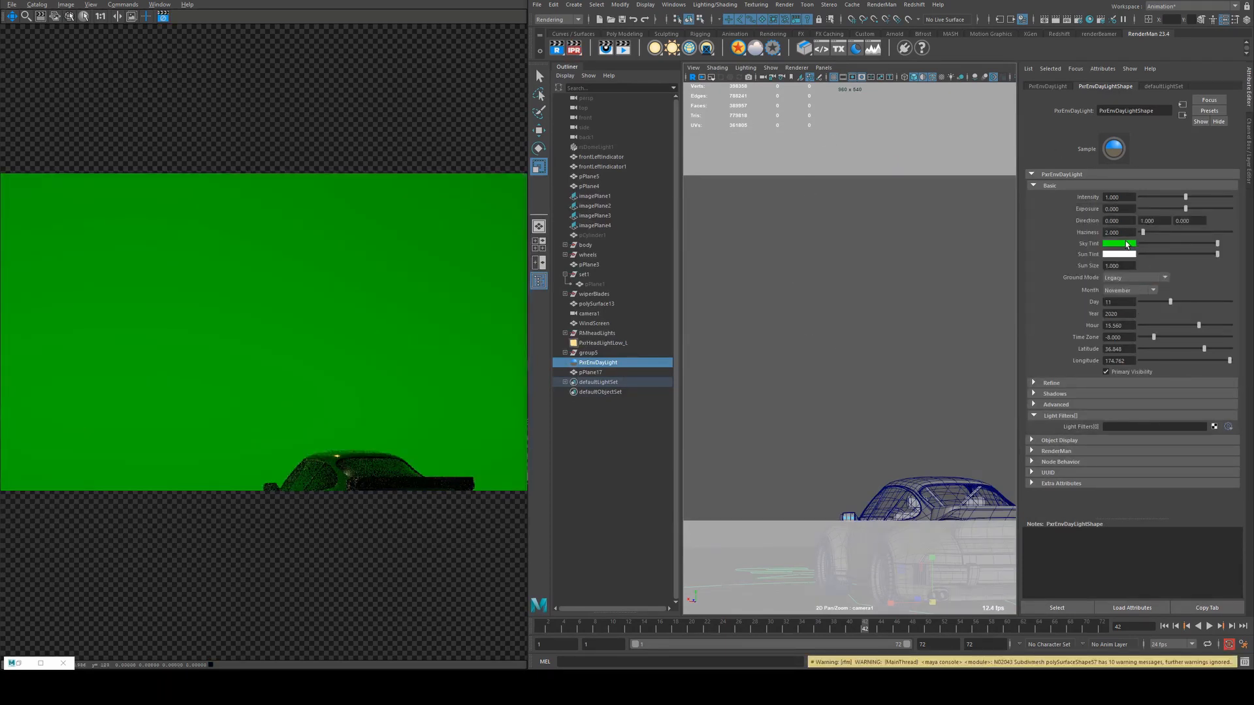
{"action": "left_click", "coordinate": [1128, 246]}
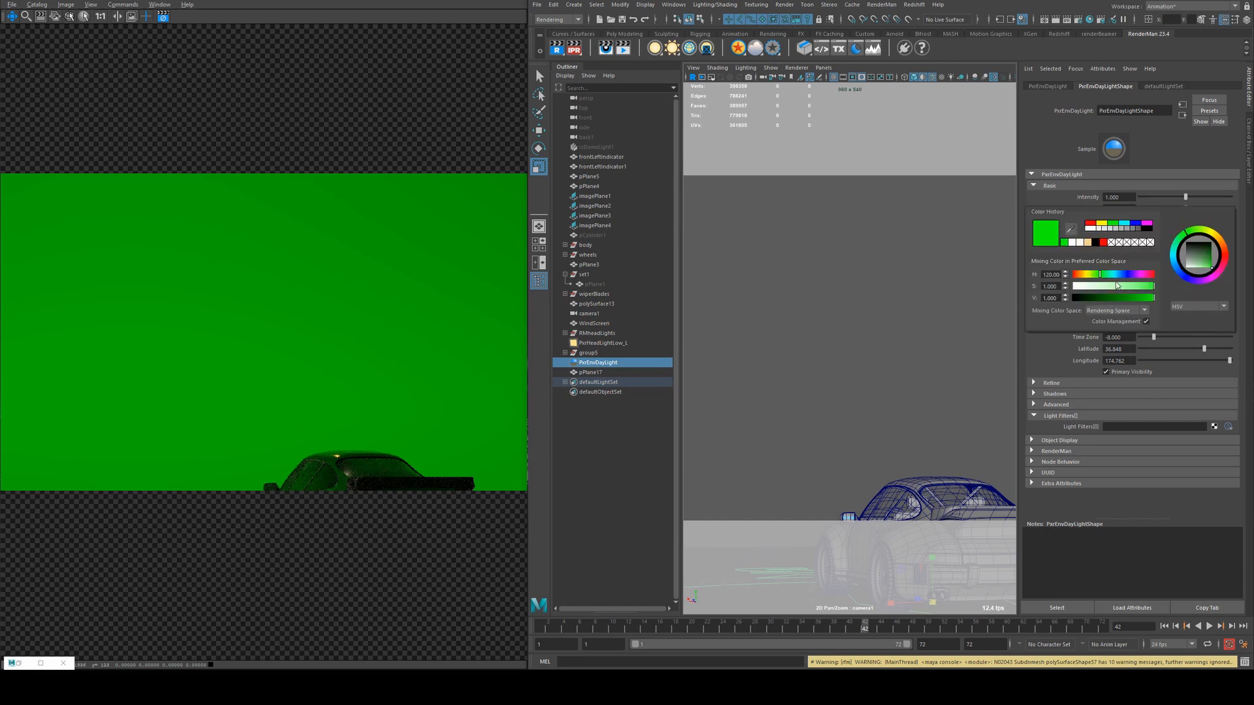
{"action": "left_click_drag", "start_coordinate": [1116, 285], "coordinate": [1068, 290]}
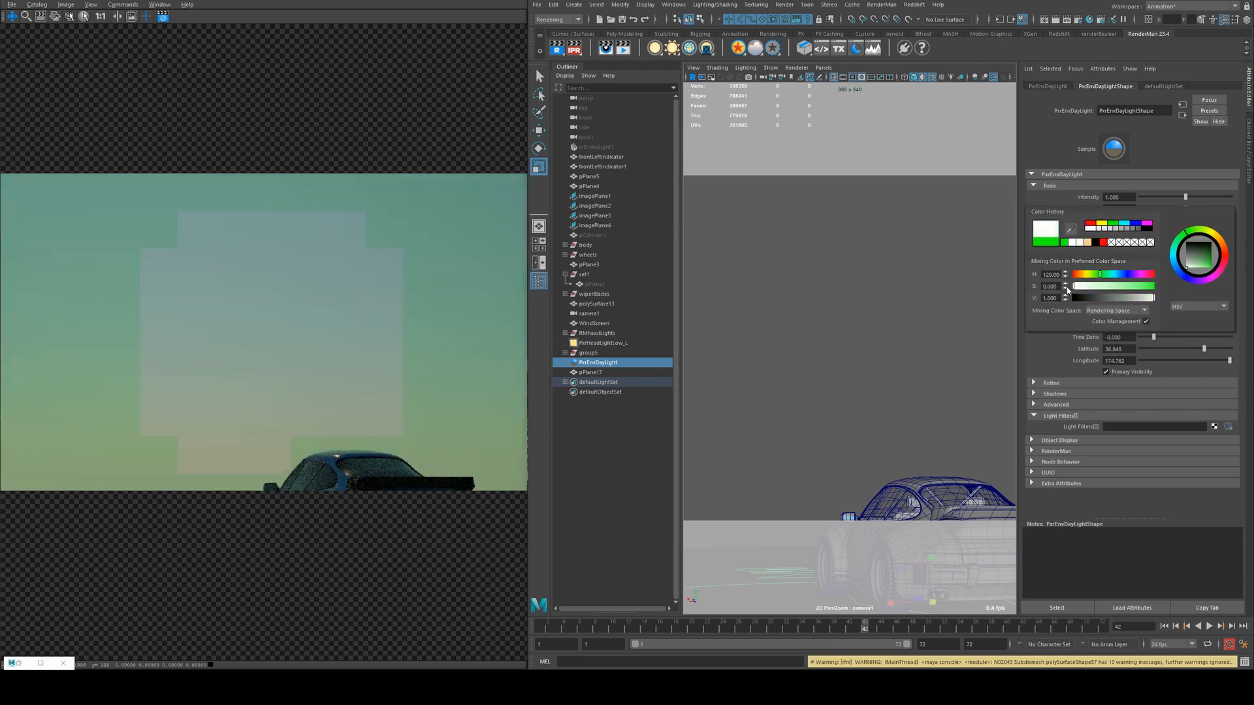
{"action": "left_click", "coordinate": [1119, 243]}
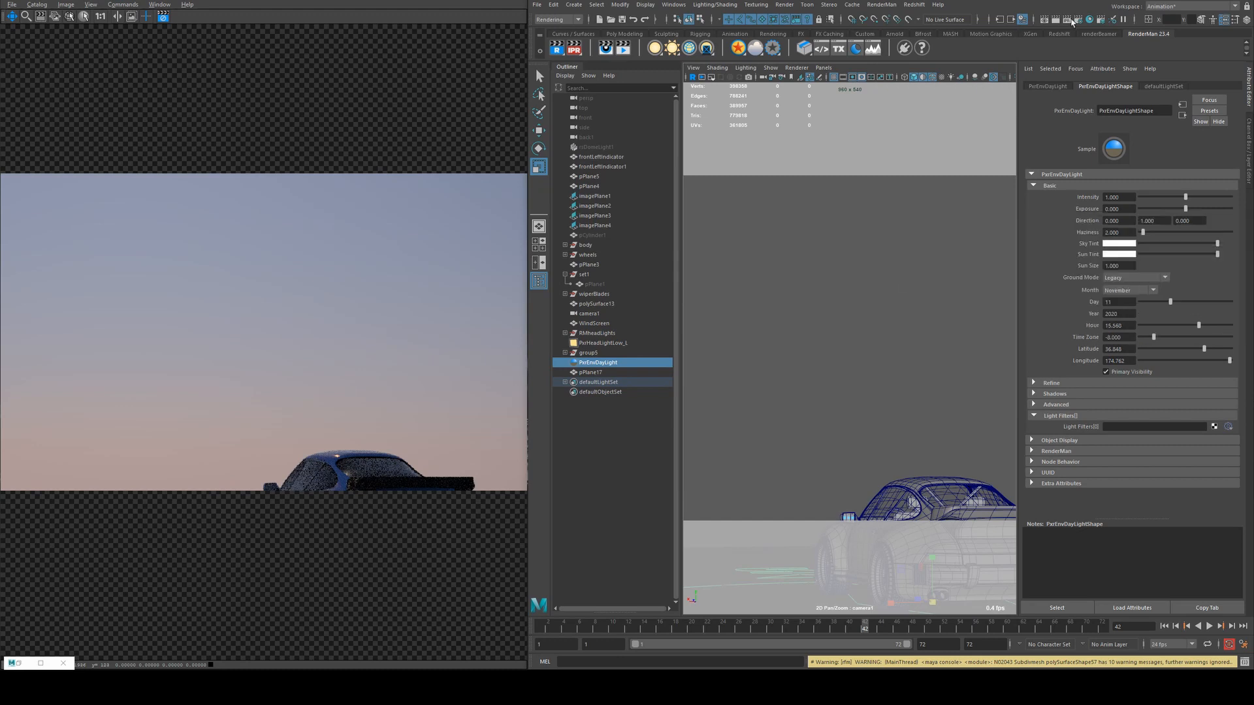
Step: Try a red sun tint on the daylight, look at the sun, and return the tint to white
{"action": "left_click_drag", "start_coordinate": [889, 332], "coordinate": [875, 333], "text": "alt"}
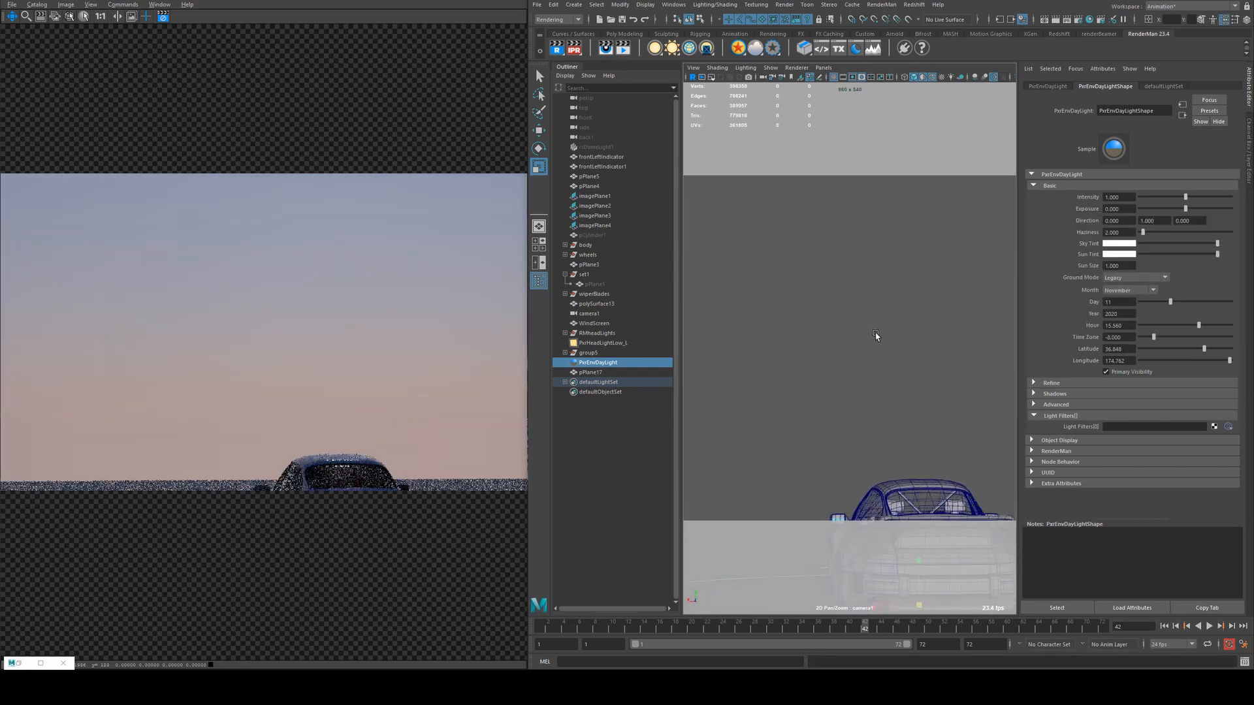
{"action": "left_click", "coordinate": [1108, 243]}
{"action": "left_click", "coordinate": [1083, 227]}
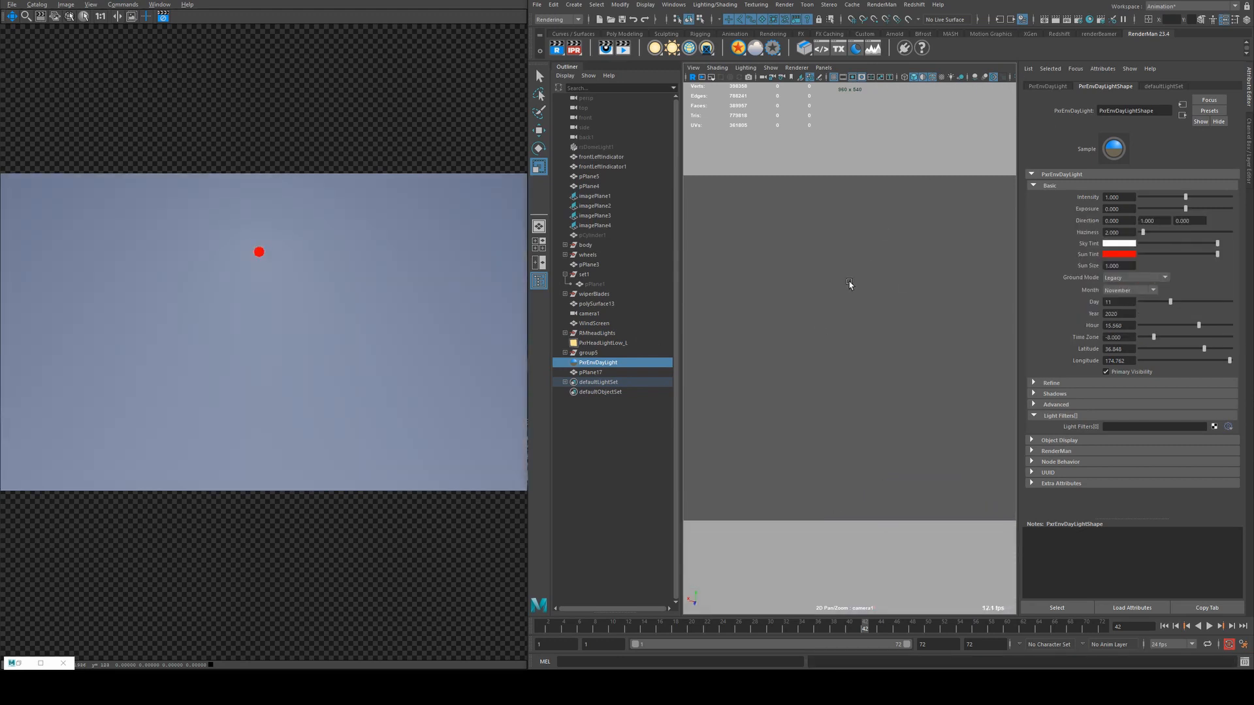
{"action": "left_click", "coordinate": [1127, 255]}
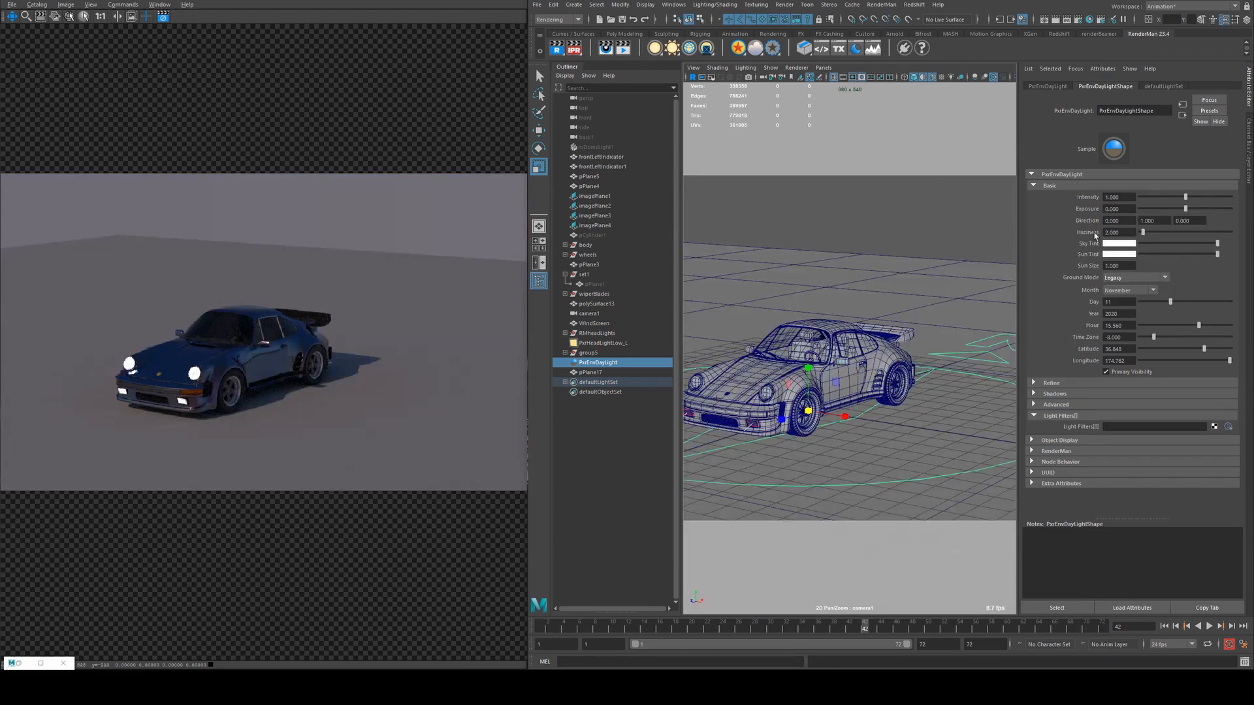
Step: Set the daylight's ground mode to Diffuse Ground and check the horizon behind the car
{"action": "left_click", "coordinate": [1118, 280]}
{"action": "left_click", "coordinate": [1126, 304]}
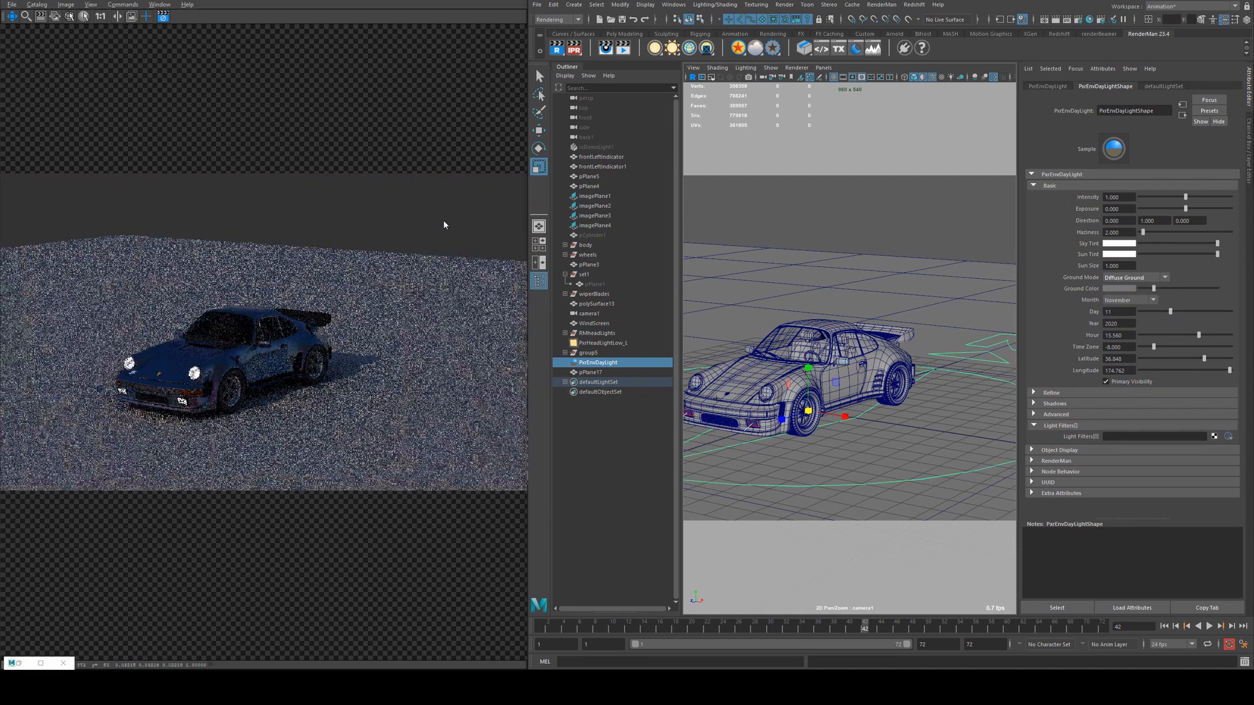
{"action": "left_click_drag", "start_coordinate": [759, 277], "coordinate": [764, 249], "text": "alt"}
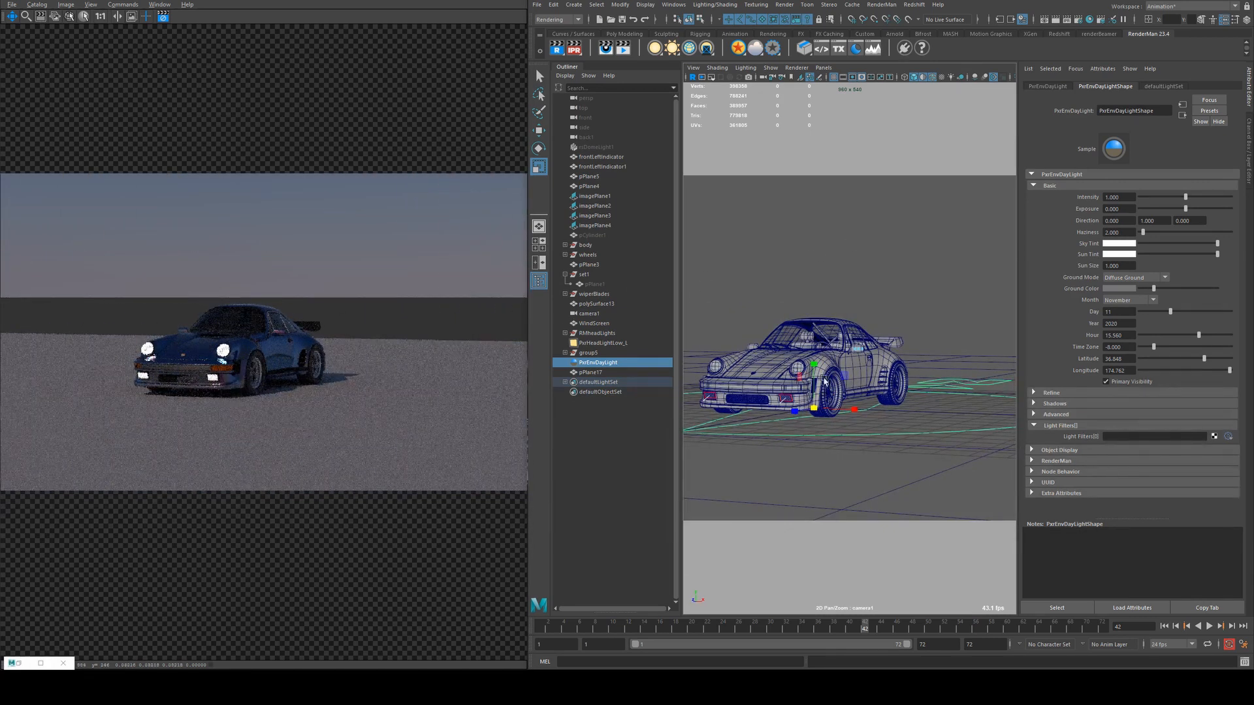
Step: Temporarily hide the ground plane to inspect the daylight's own ground, and show the plane again
{"action": "left_click", "coordinate": [917, 461]}
{"action": "key", "text": "ctrl+h"}
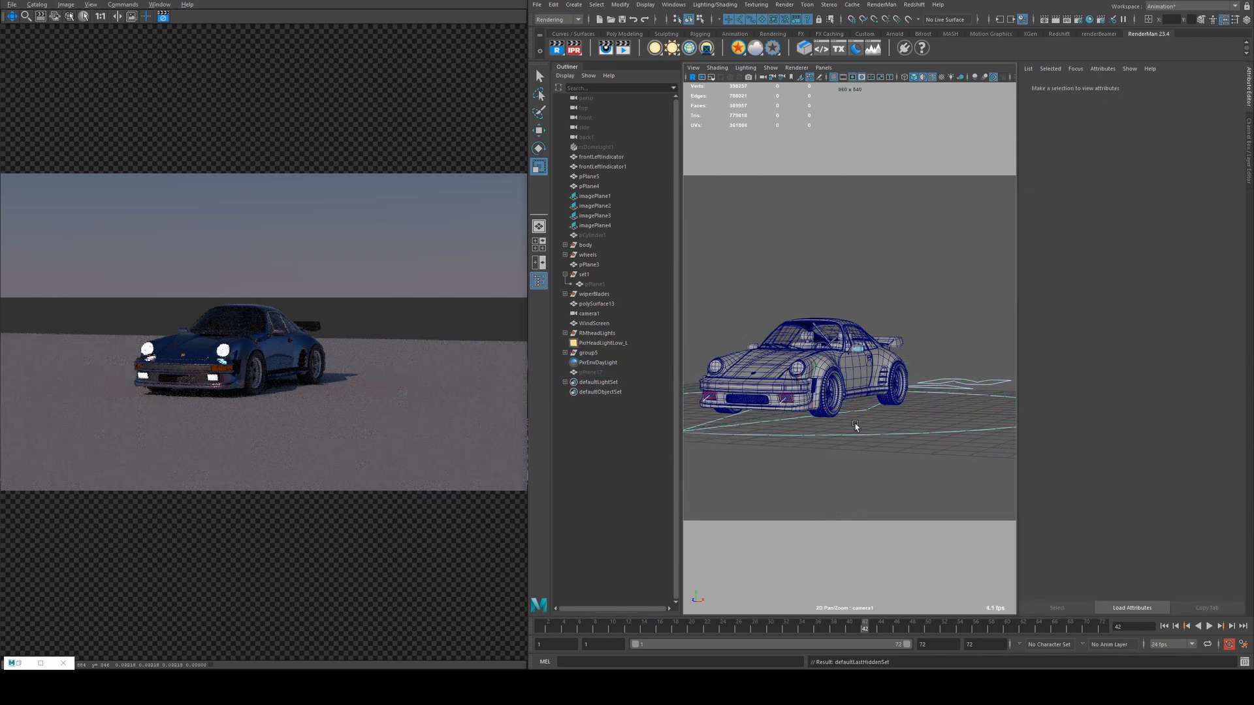
{"action": "left_click_drag", "start_coordinate": [848, 415], "coordinate": [826, 304], "text": "alt"}
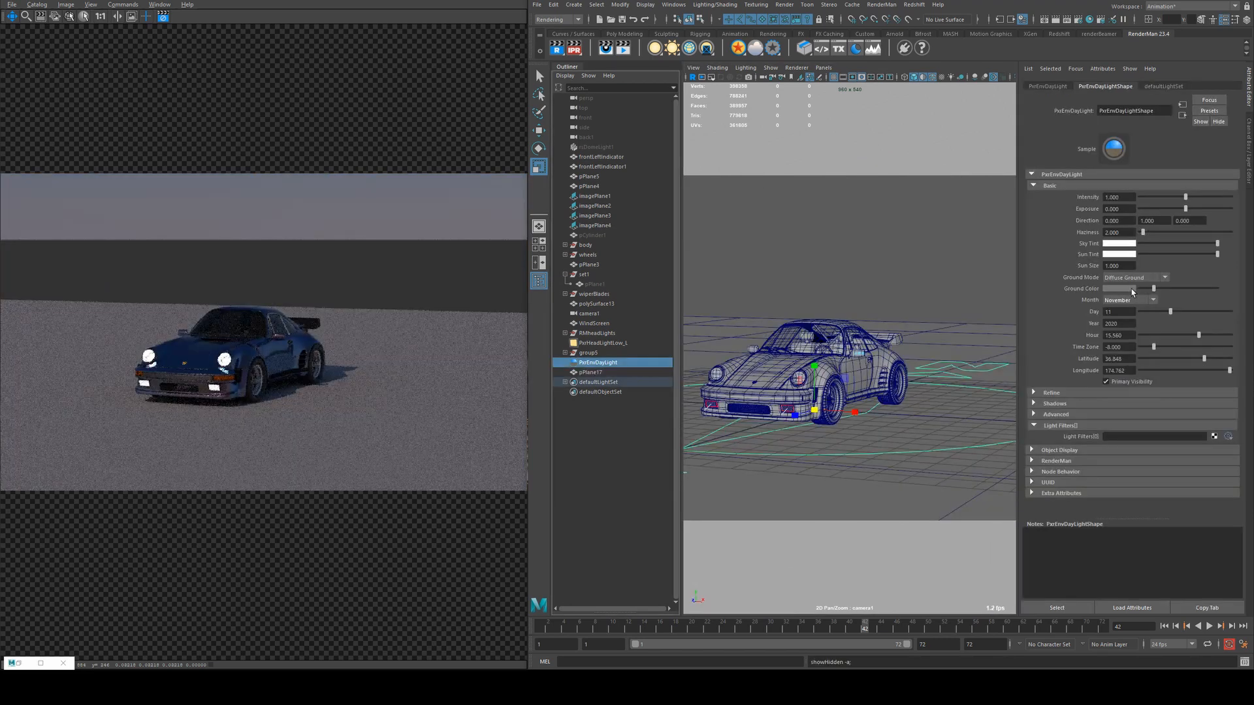
Step: Try the green swatch from the color history as the daylight's ground color
{"action": "left_click", "coordinate": [1133, 293]}
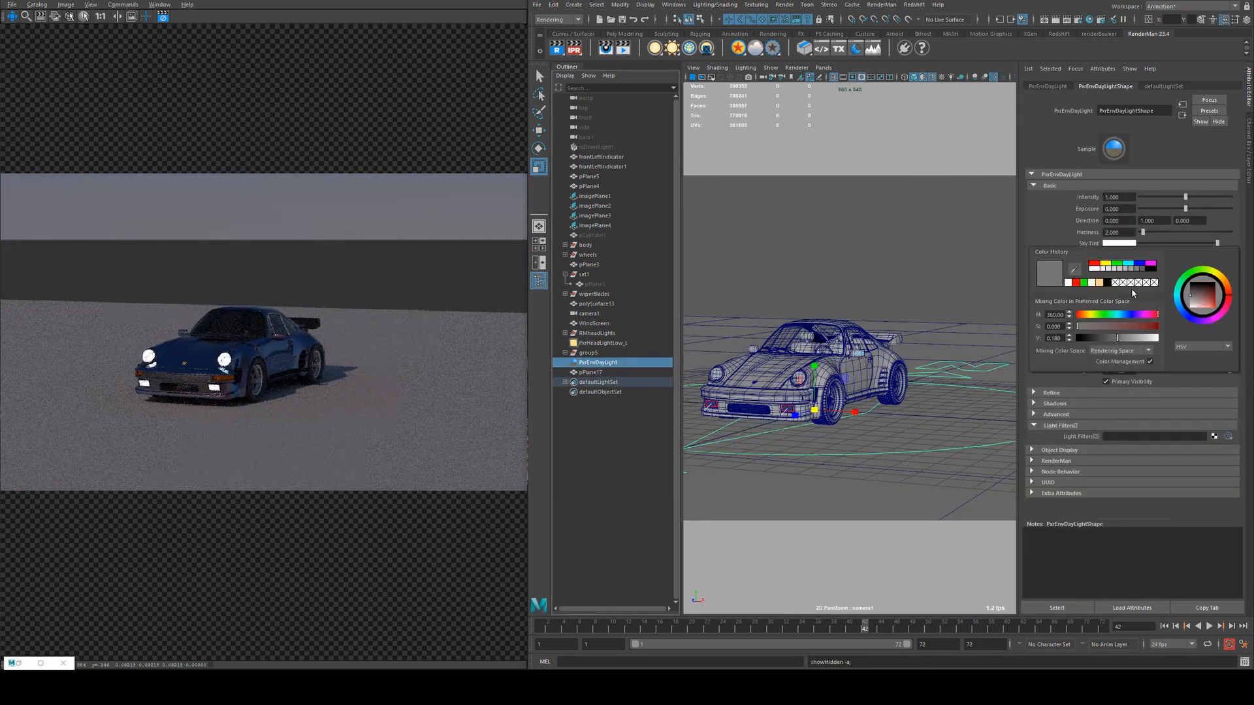
{"action": "left_click", "coordinate": [1084, 282]}
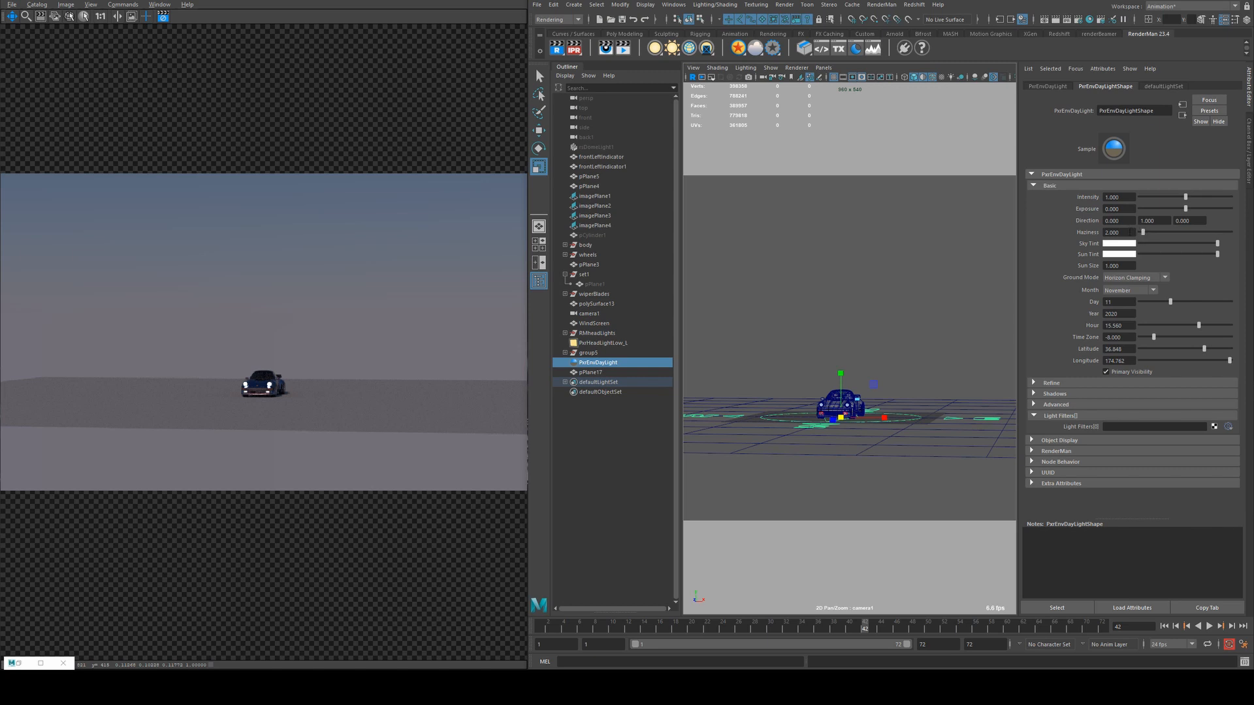
Step: Compare daylight haziness values of 1.7, 2 and 3 in the live render, and settle on 1.7
{"action": "type", "text": "1.7"}
{"action": "key", "text": "Return"}
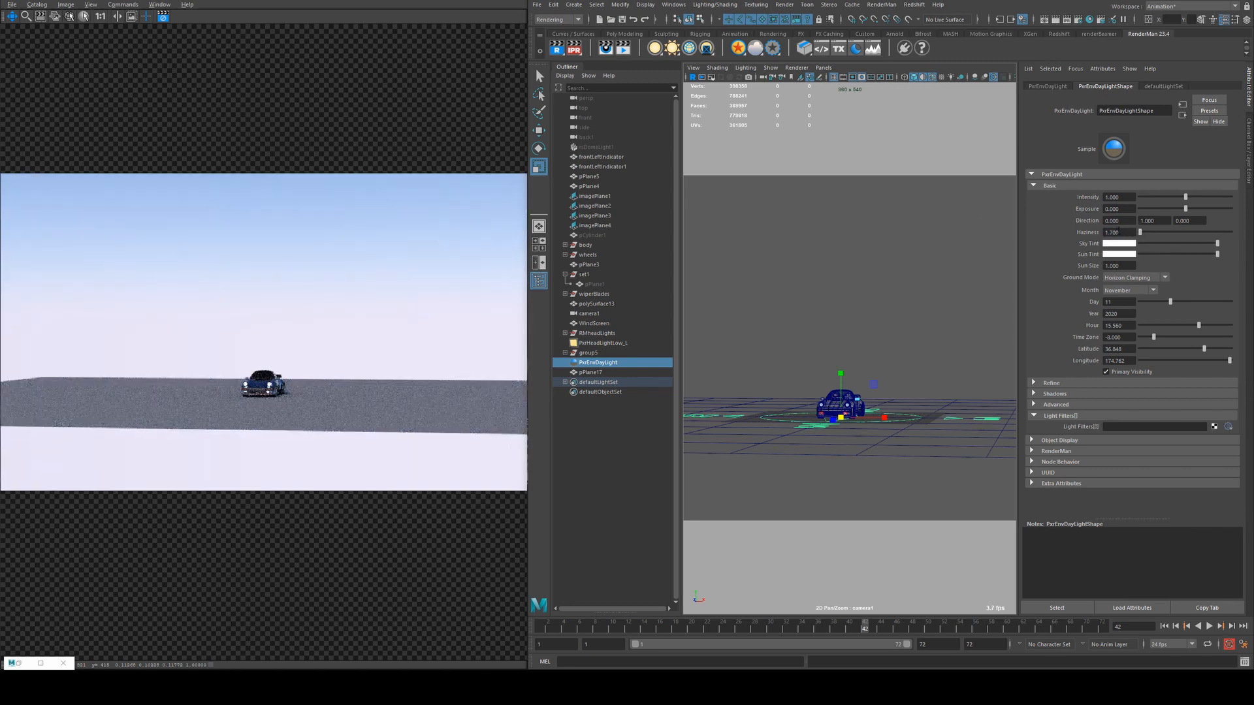
{"action": "double_click", "coordinate": [1133, 233]}
{"action": "type", "text": "2"}
{"action": "key", "text": "Return"}
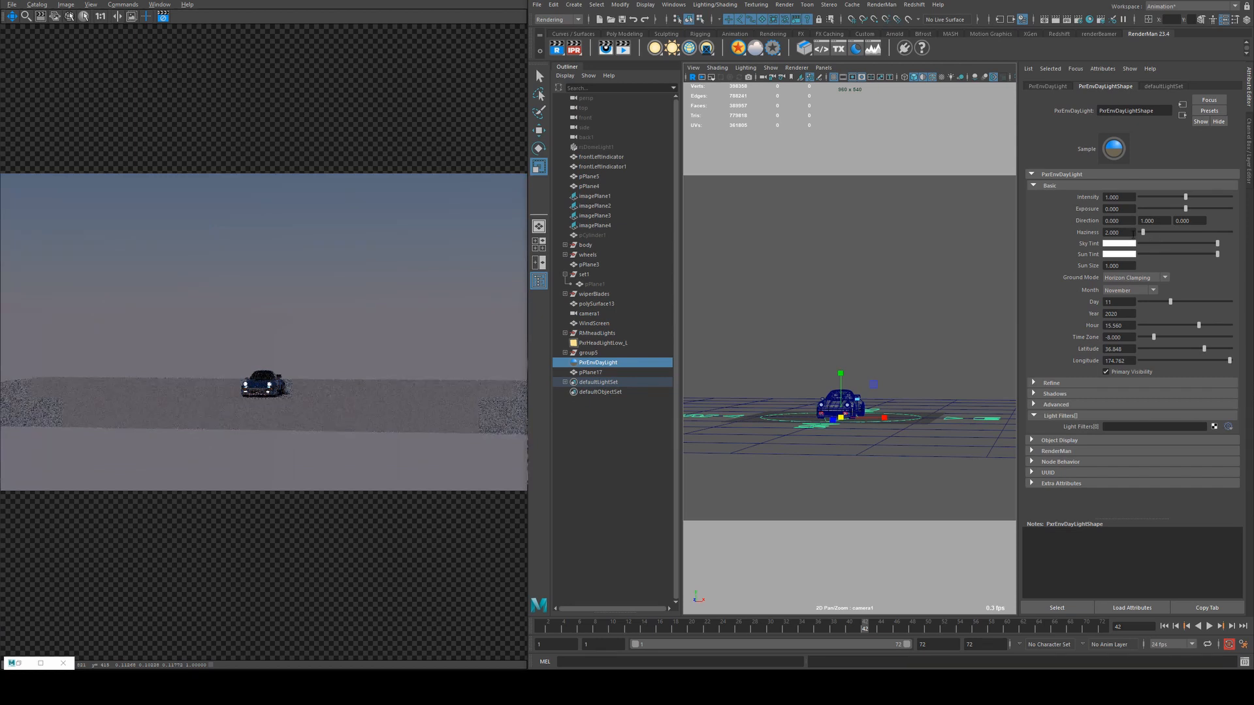
{"action": "double_click", "coordinate": [1133, 233]}
{"action": "type", "text": "3"}
{"action": "key", "text": "Return"}
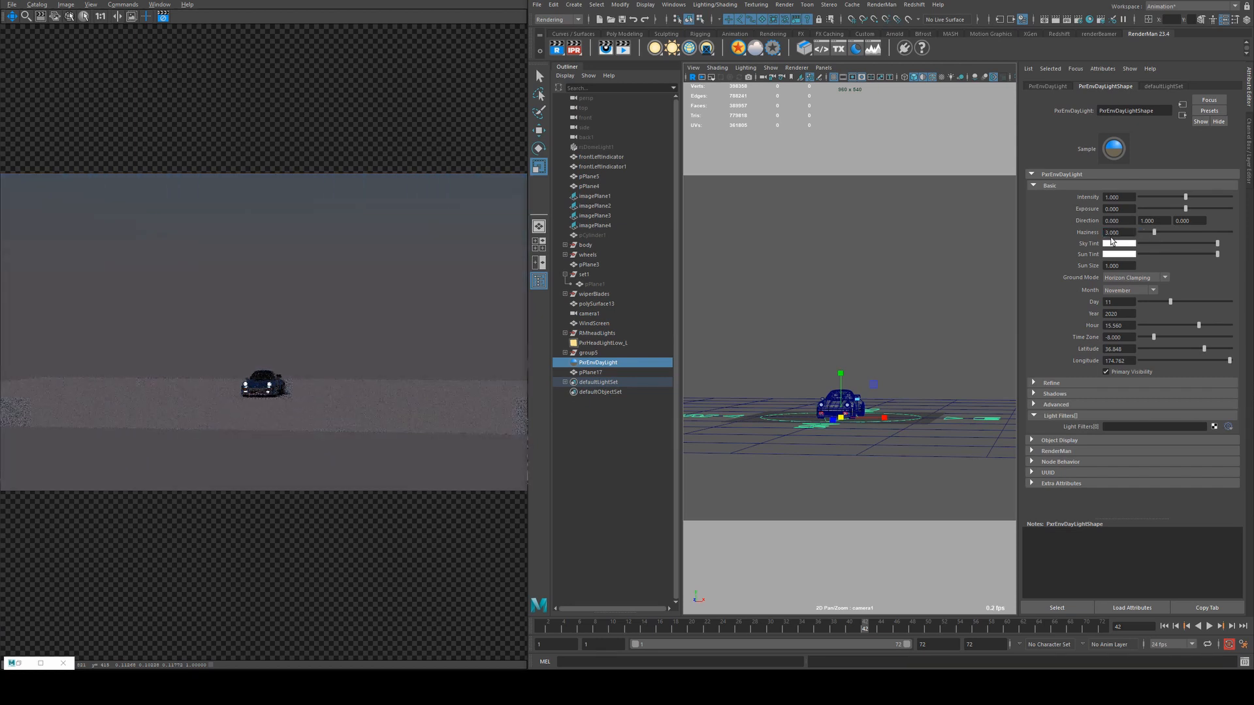
{"action": "double_click", "coordinate": [1118, 234]}
{"action": "type", "text": "1.7"}
{"action": "key", "text": "Return"}
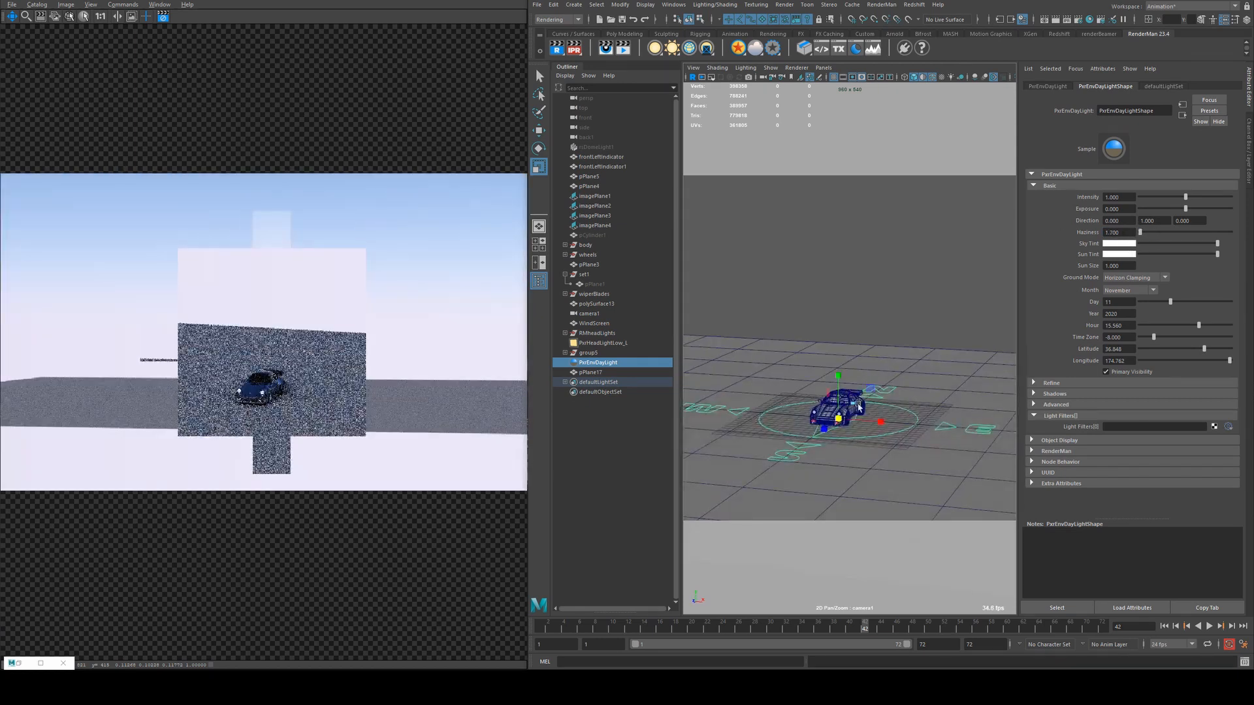
Step: Set the daylight's ground mode to Diffuse Ground and check the car and horizon in the live render
{"action": "left_click", "coordinate": [1133, 278]}
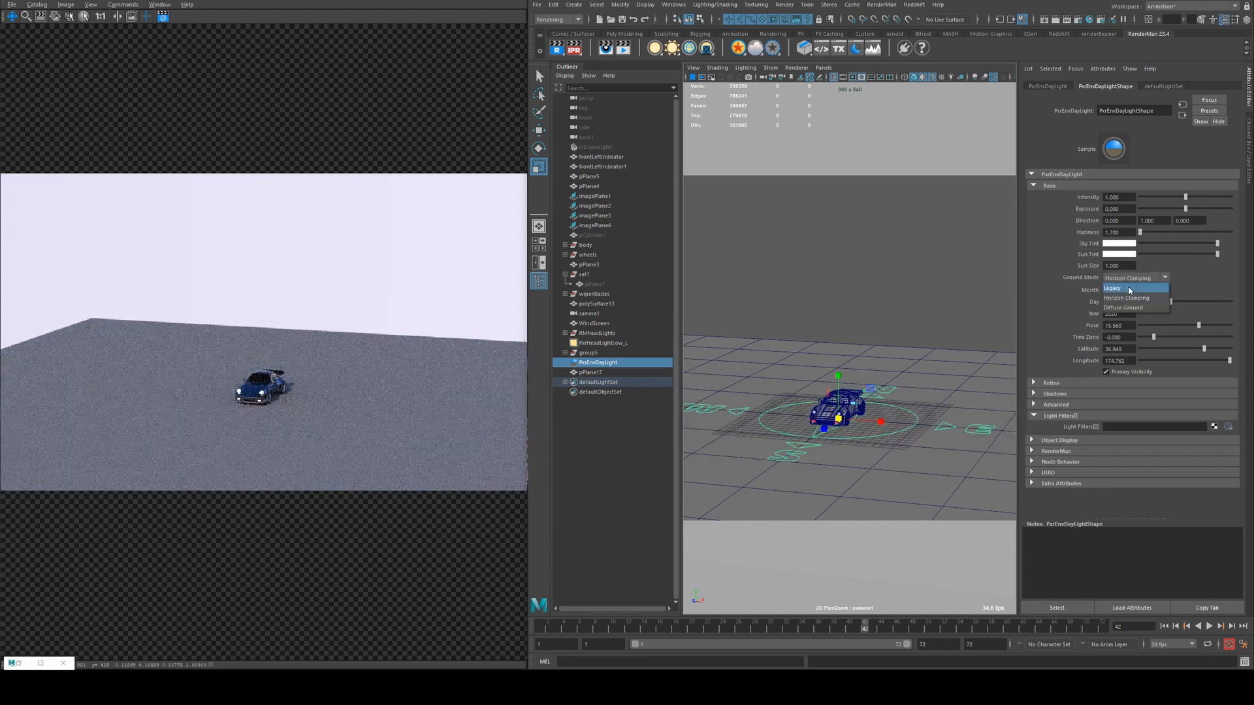
{"action": "left_click", "coordinate": [1131, 308]}
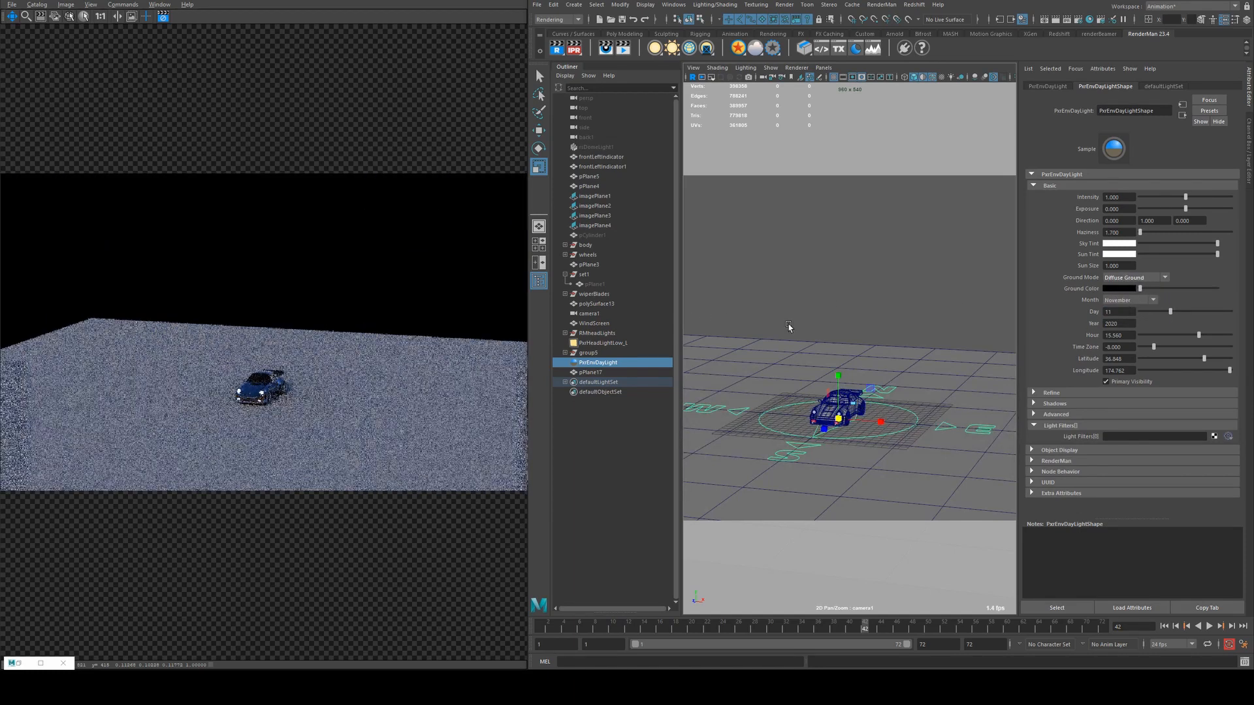
{"action": "left_click_drag", "start_coordinate": [789, 325], "coordinate": [842, 357], "text": "alt"}
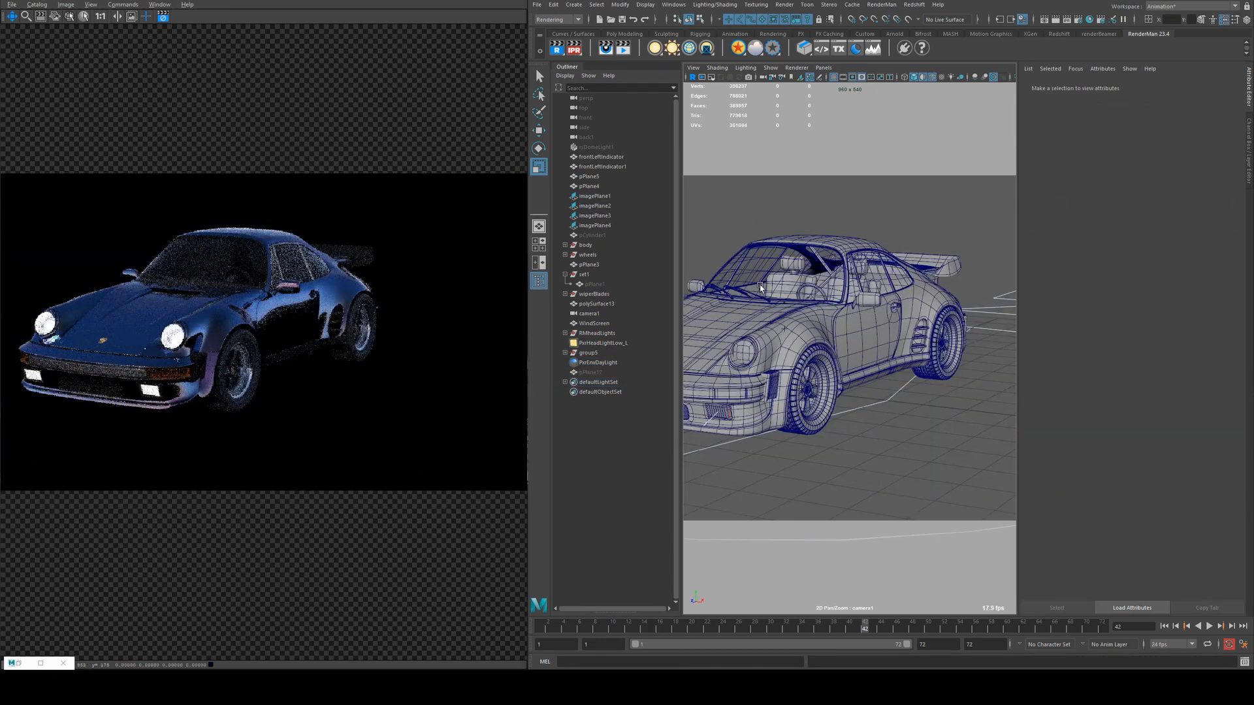
Step: Reframe the car in the camera view and select PxrEnvDayLight to show its attributes
{"action": "left_click_drag", "start_coordinate": [761, 287], "coordinate": [751, 265], "text": "alt"}
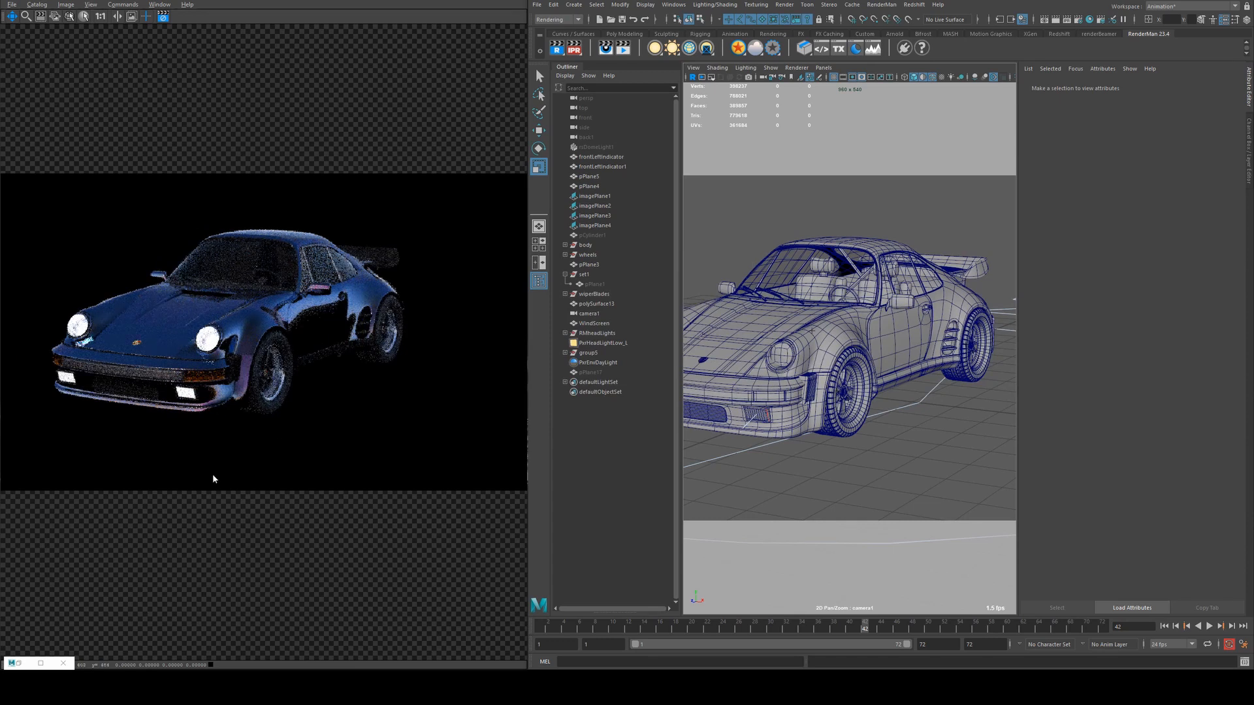
{"action": "left_click", "coordinate": [597, 363]}
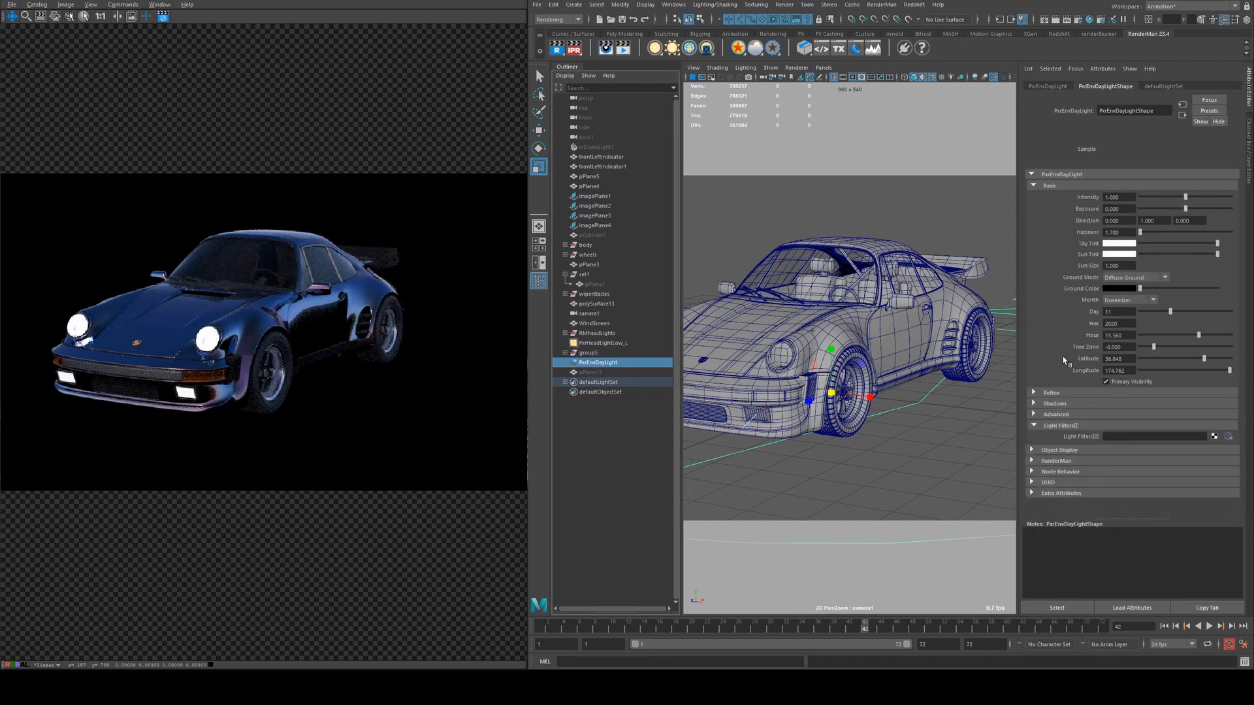